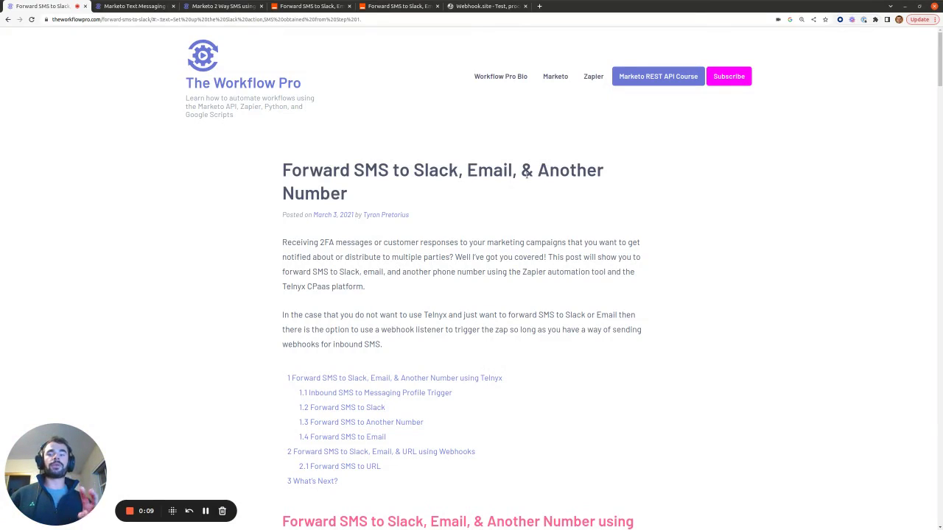
# Read the Forward SMS post's introduction and the Telnyx section with its account prerequisites.
pyautogui.moveTo(282, 287); pyautogui.dragTo(305, 286)
pyautogui.click(416, 345)
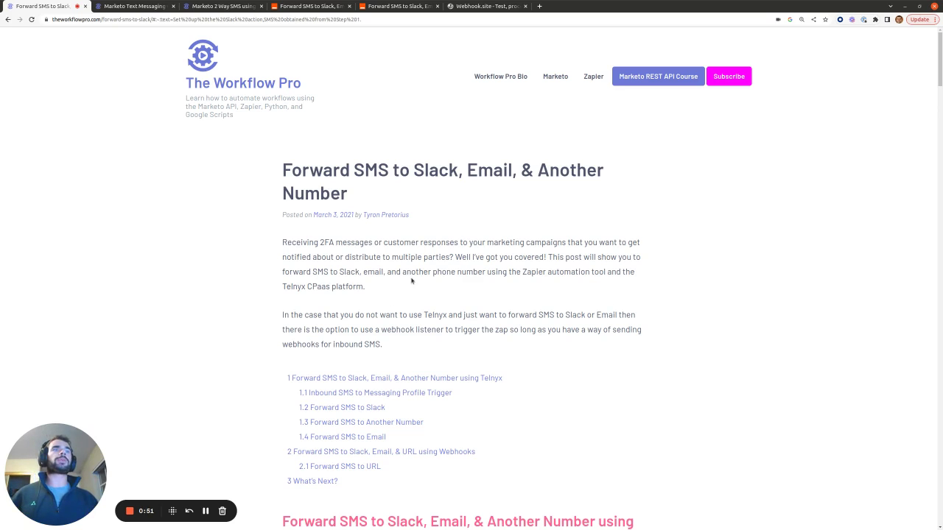
pyautogui.scroll(-5, 411, 280)
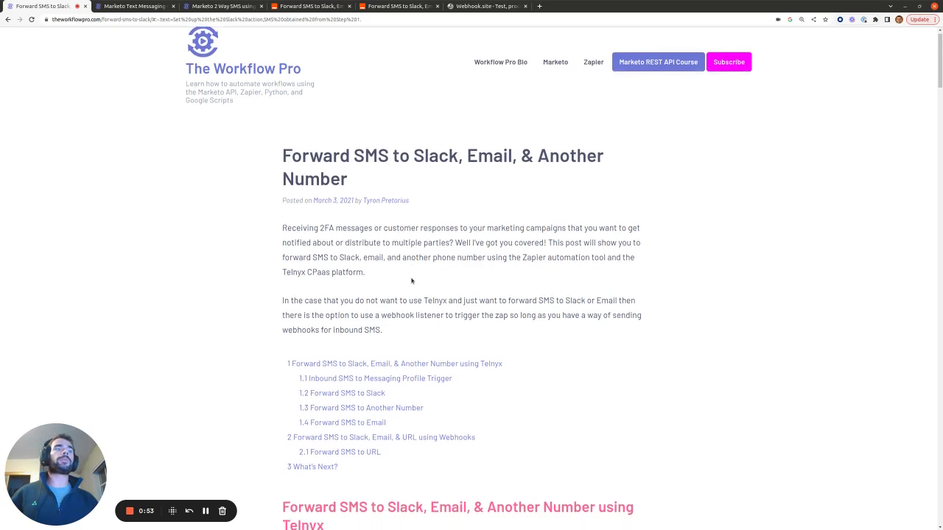
pyautogui.scroll(-3, 447, 297)
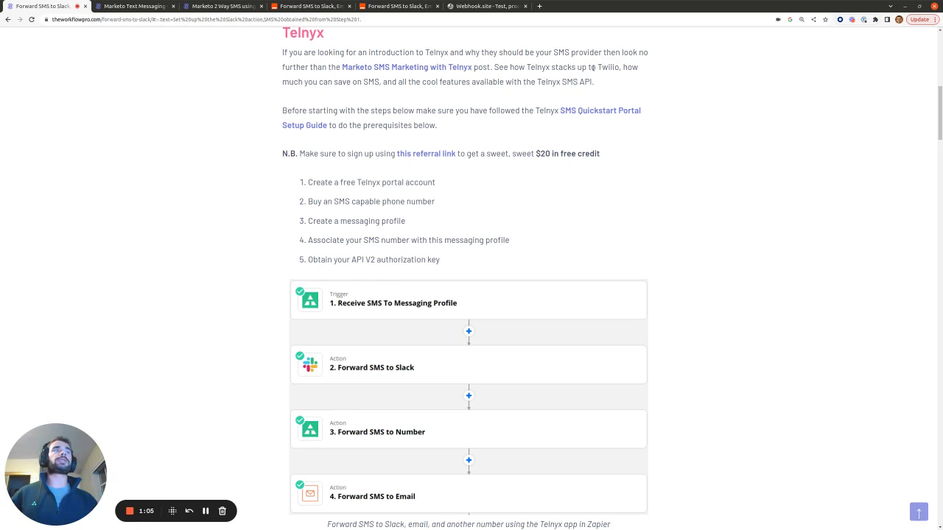
pyautogui.moveTo(597, 67); pyautogui.dragTo(615, 67)
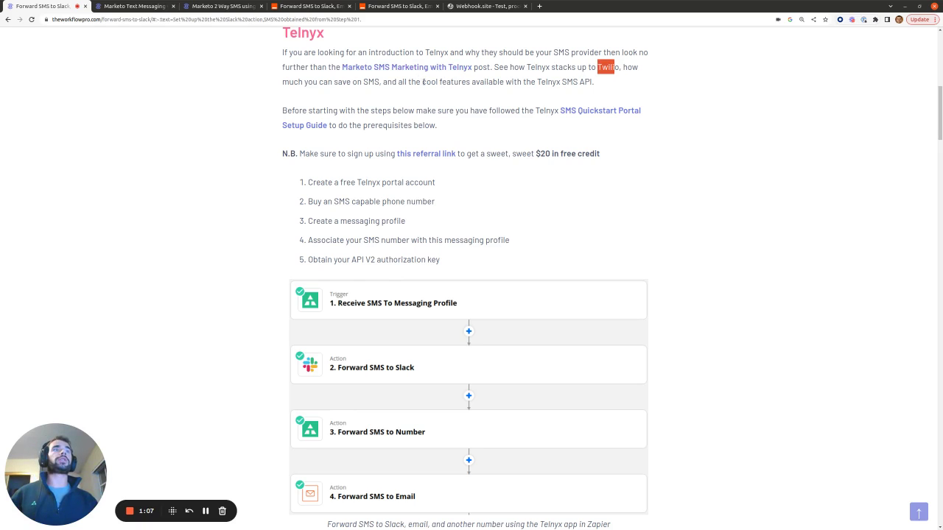
pyautogui.moveTo(425, 82); pyautogui.dragTo(541, 82)
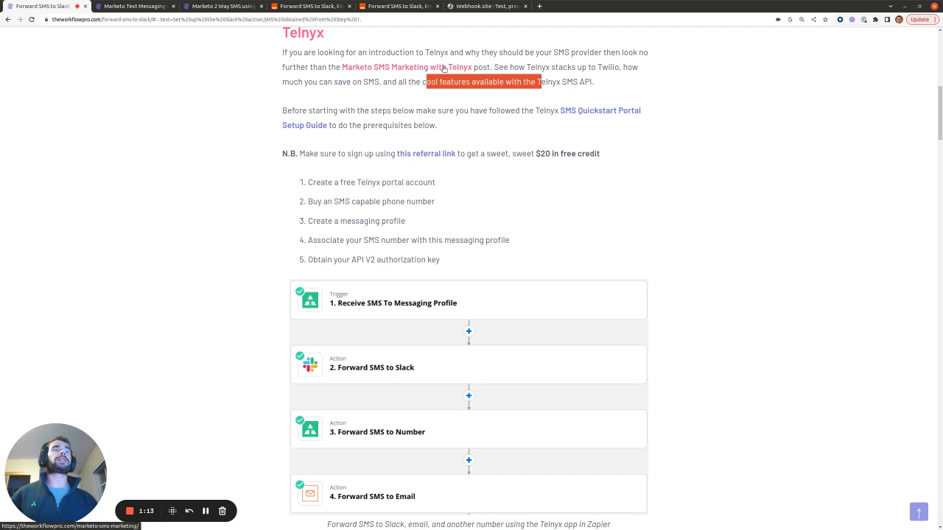
pyautogui.click(611, 84)
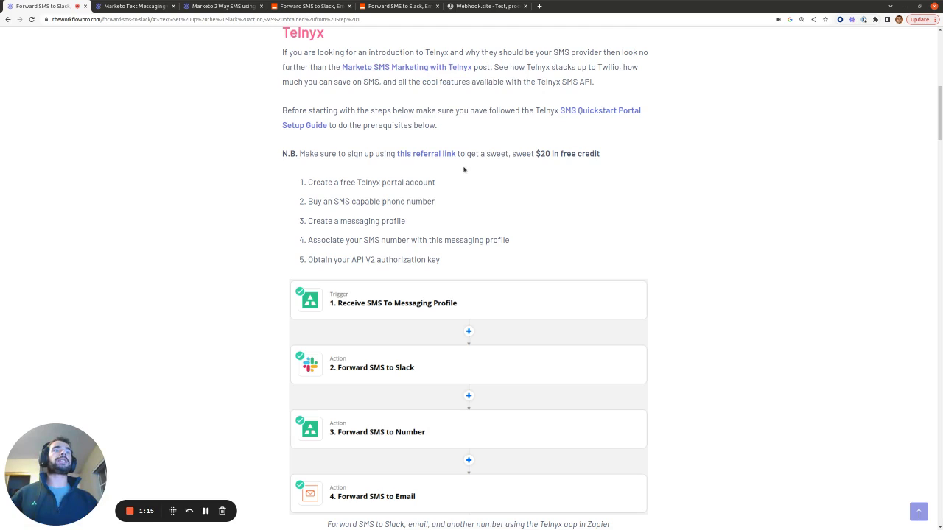
pyautogui.scroll(-2, 463, 169)
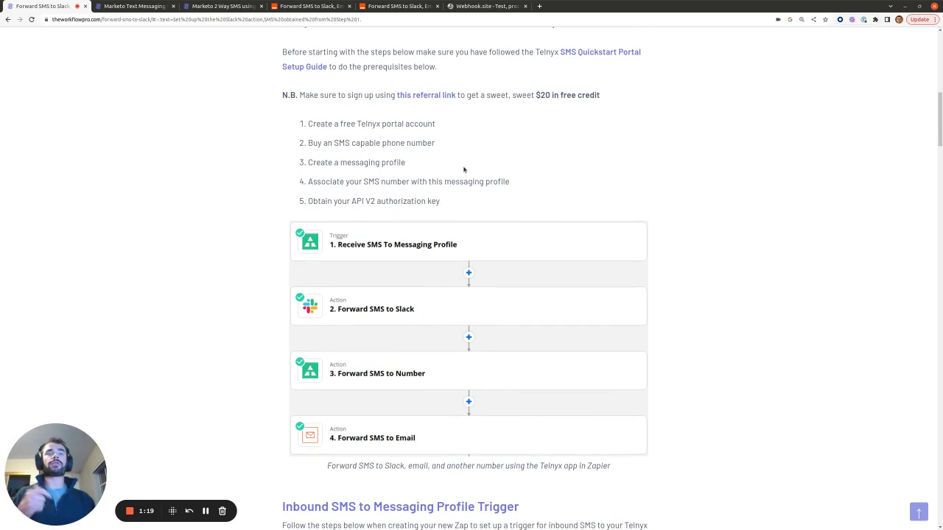
# Review the Marketo Text Messaging post's Telnyx introduction and the forwarding post's Zap outline with its inbound SMS trigger instructions.
pyautogui.click(147, 6)
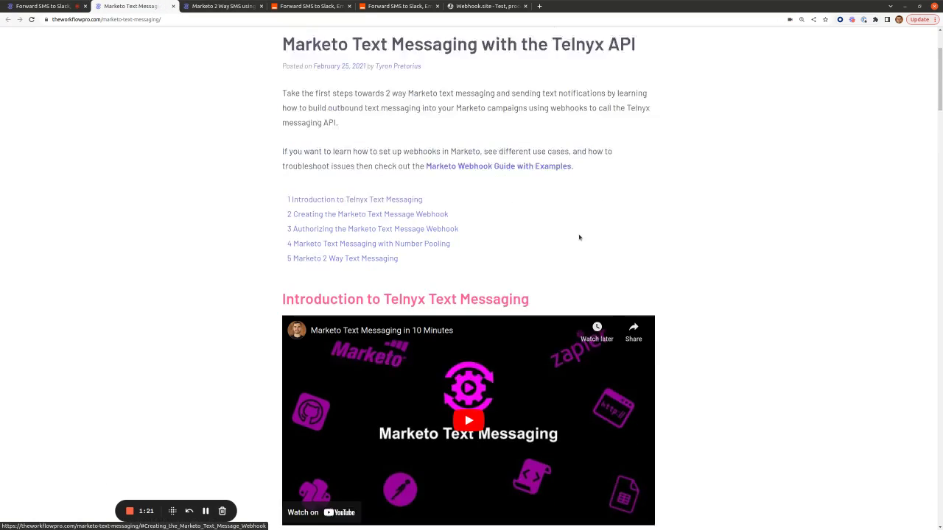
pyautogui.scroll(-4, 579, 238)
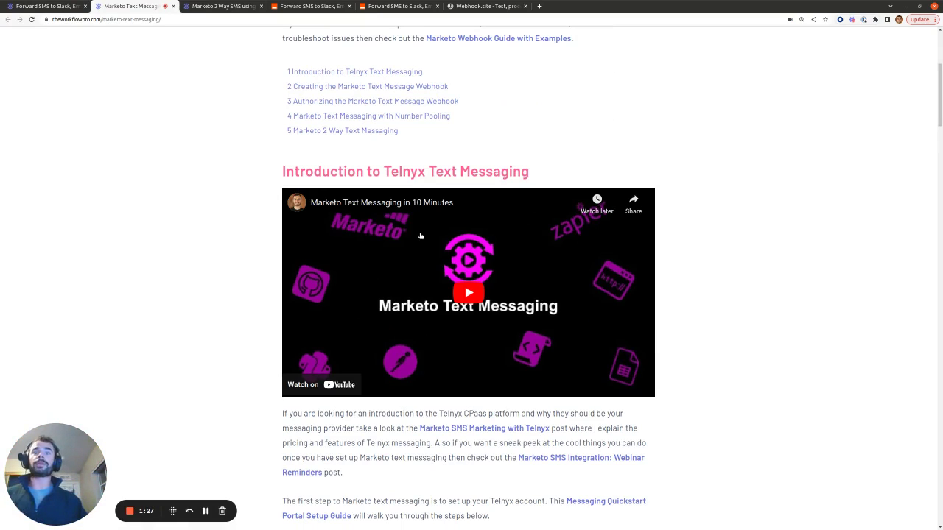
pyautogui.click(64, 3)
pyautogui.scroll(-3, 577, 204)
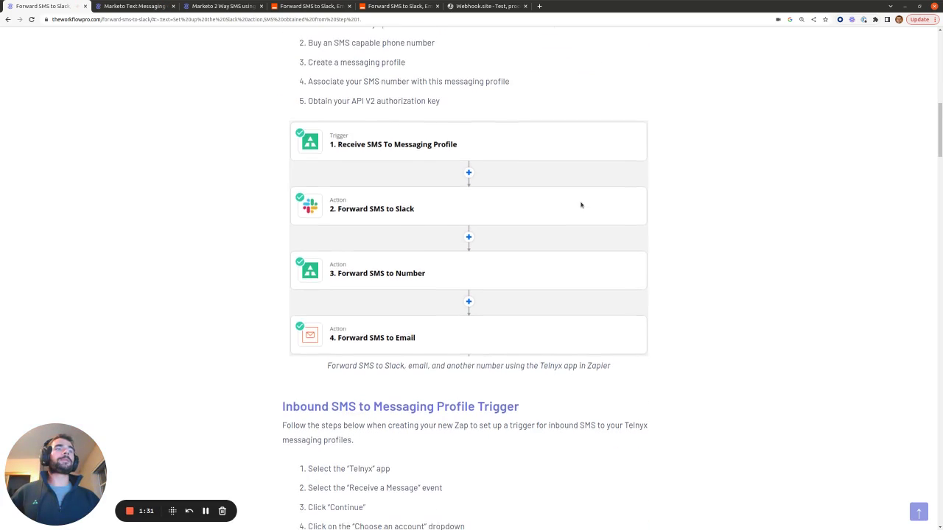
pyautogui.scroll(-3, 581, 205)
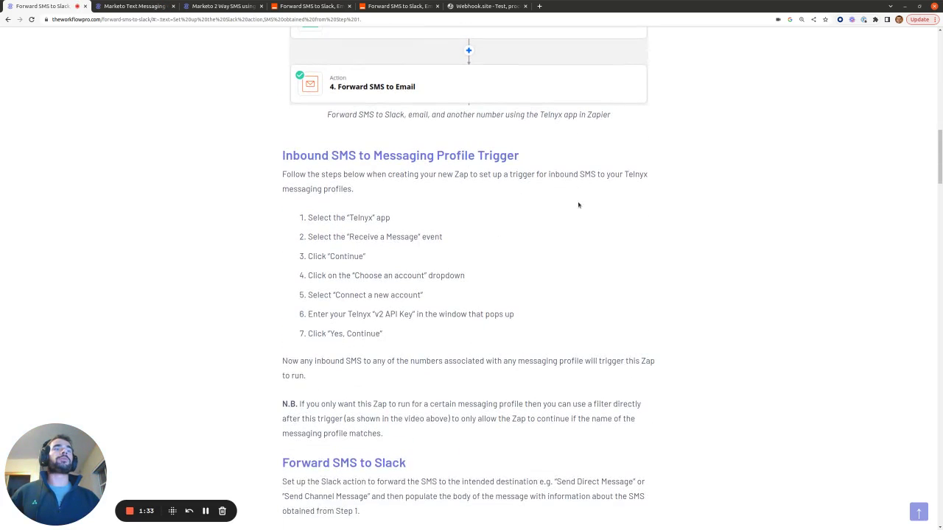
pyautogui.scroll(3, 579, 204)
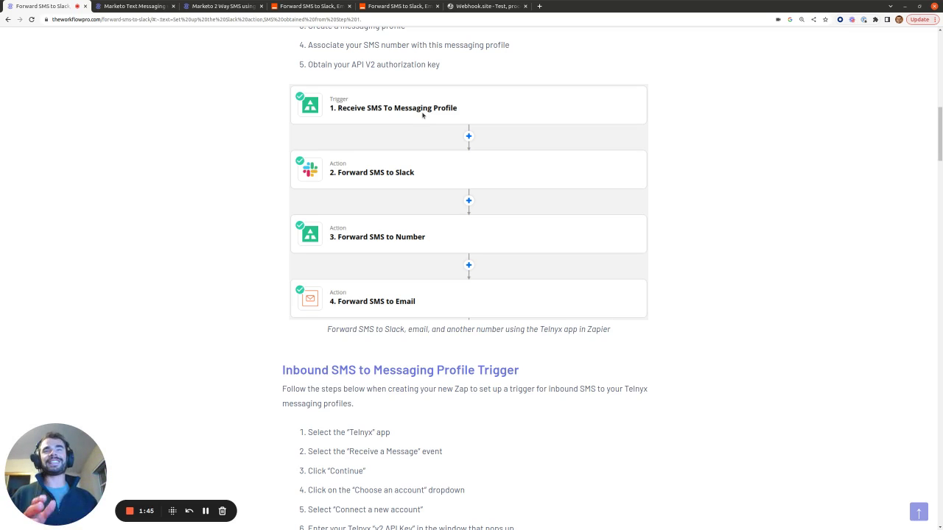
pyautogui.click(133, 6)
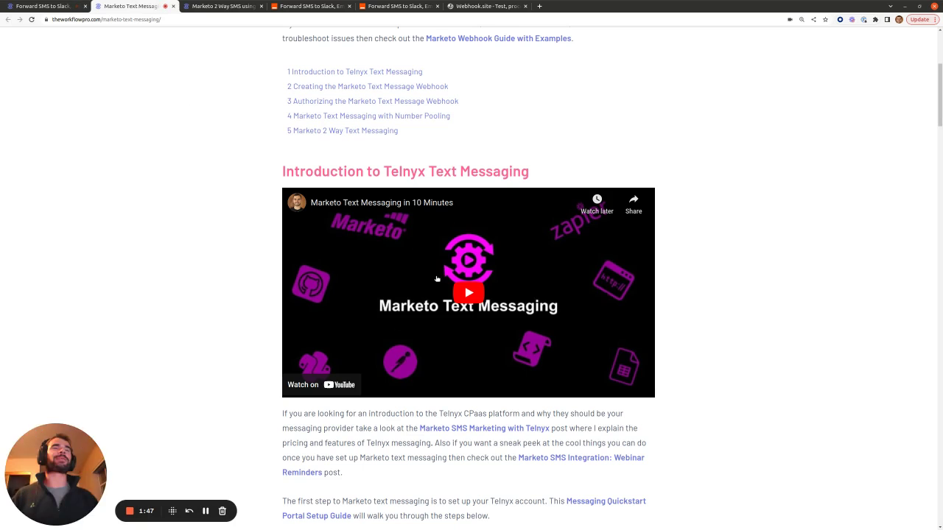
pyautogui.click(62, 7)
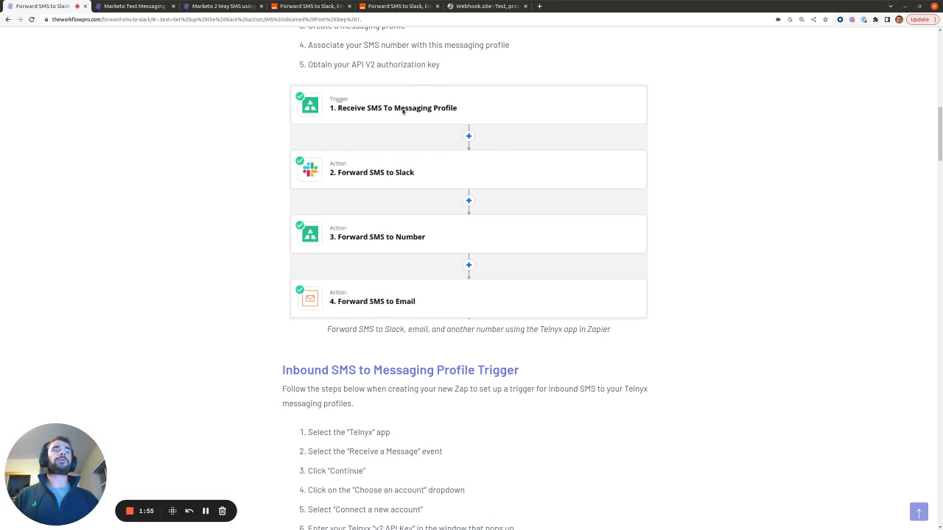
pyautogui.scroll(-1, 430, 217)
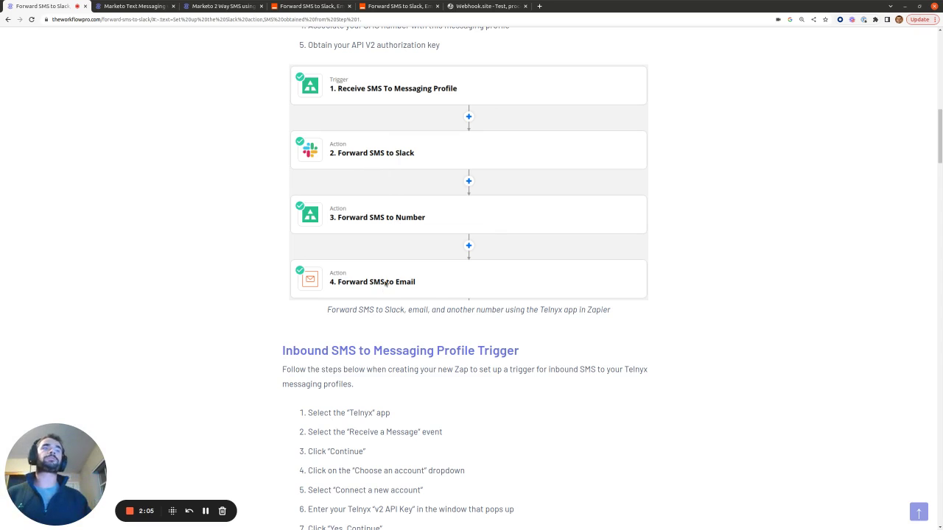
# Switch to the Telnyx forwarding Zap in Zapier and start connecting a new Telnyx account for the Receive SMS to Messaging Profile trigger.
pyautogui.click(324, 5)
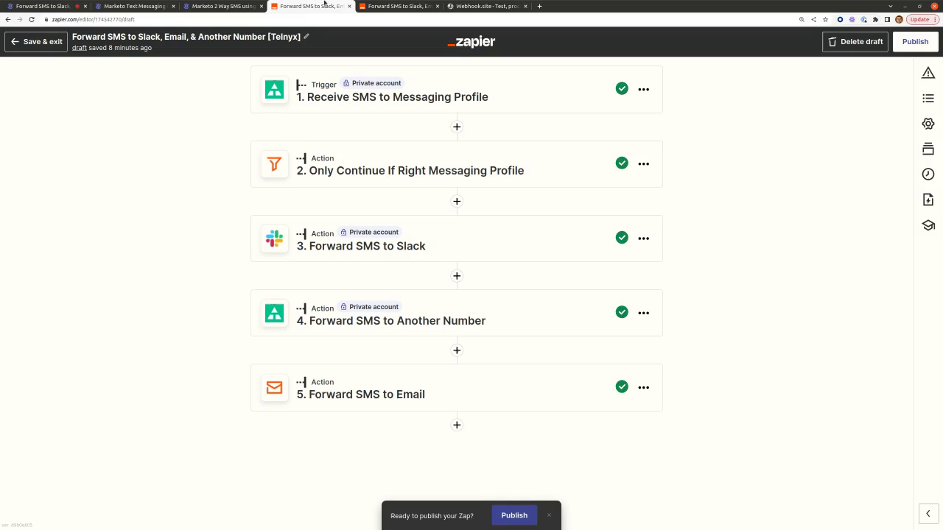
pyautogui.click(467, 98)
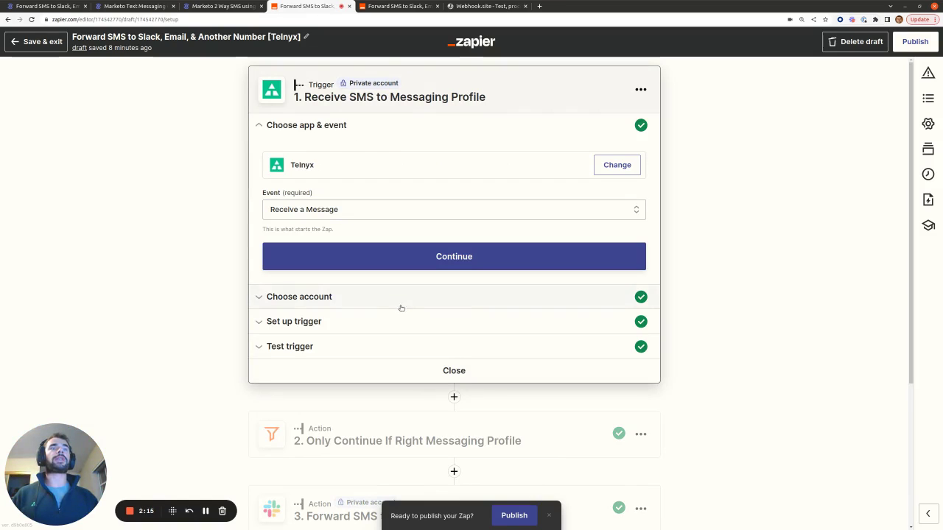
pyautogui.click(342, 305)
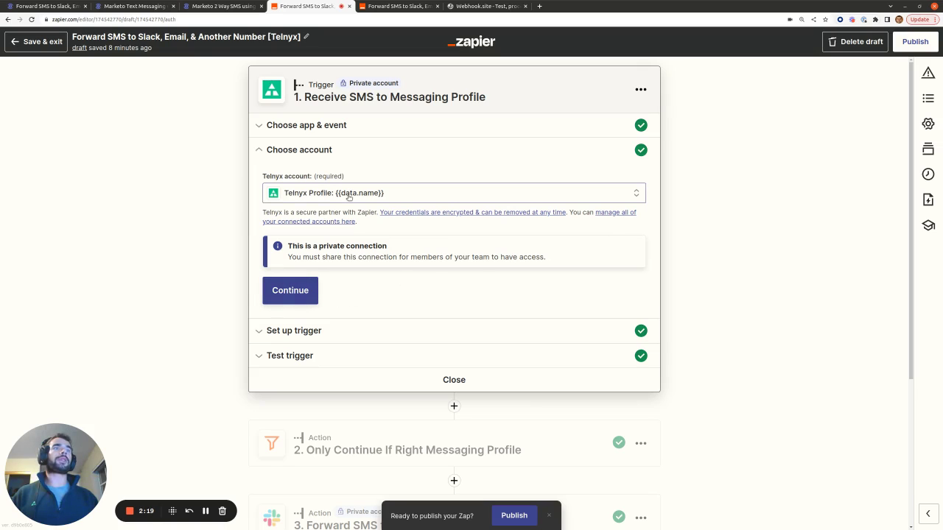
pyautogui.click(632, 192)
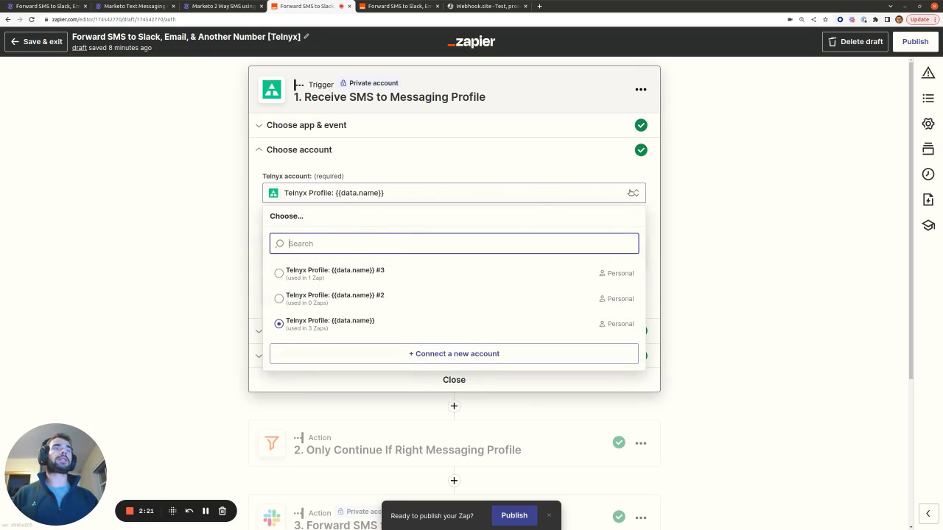
pyautogui.click(455, 355)
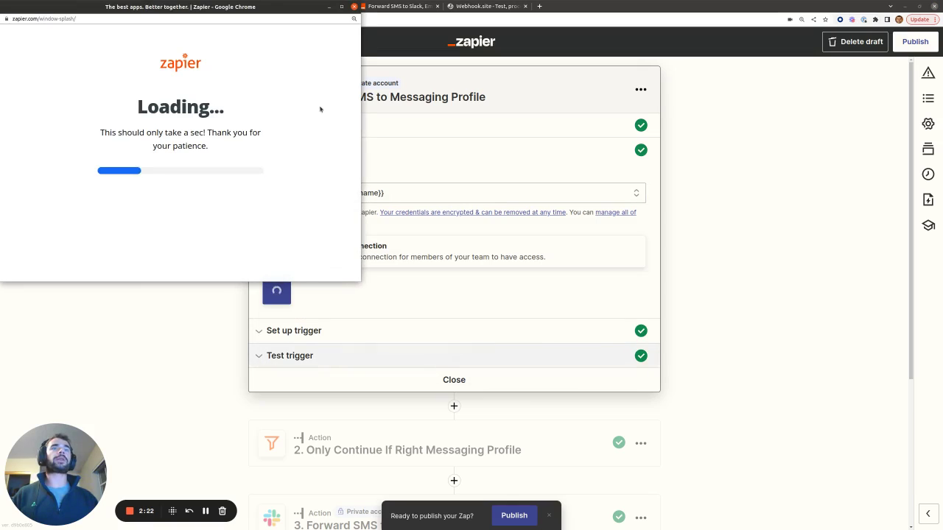
pyautogui.moveTo(274, 8); pyautogui.dragTo(480, 102)
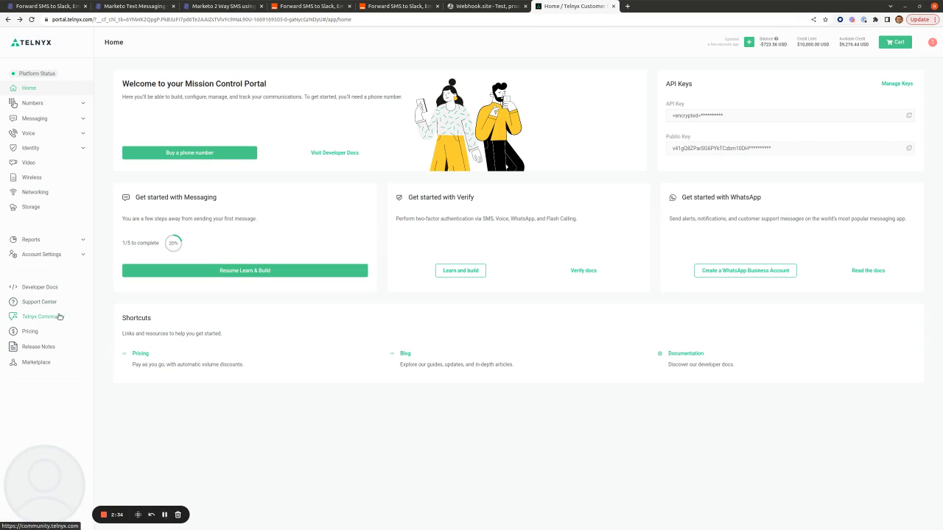
# Create a new API key under the Telnyx portal's account keys and credentials, and copy it.
pyautogui.click(83, 254)
pyautogui.click(46, 299)
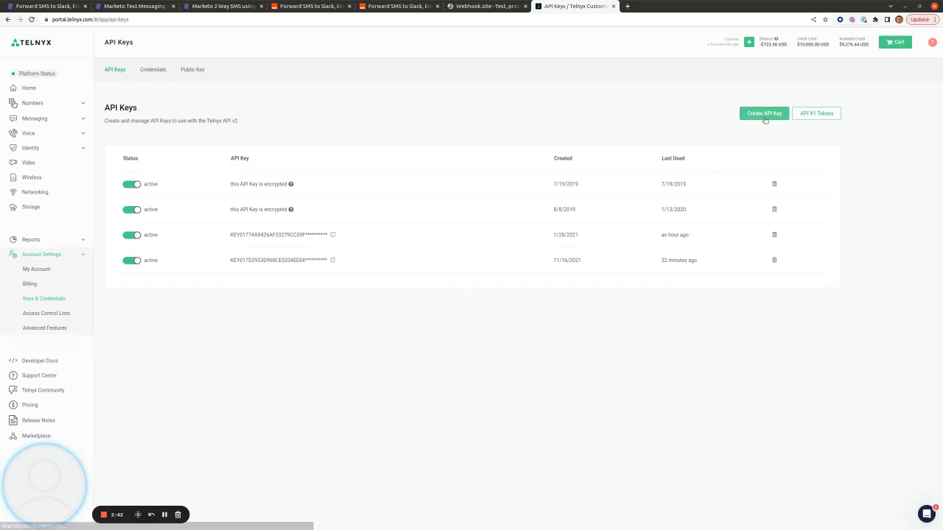
pyautogui.click(765, 115)
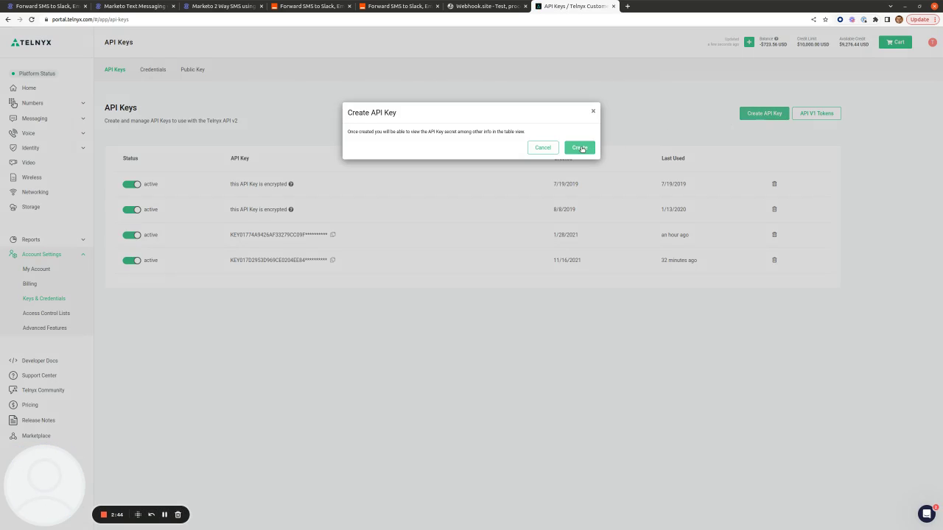
pyautogui.click(581, 149)
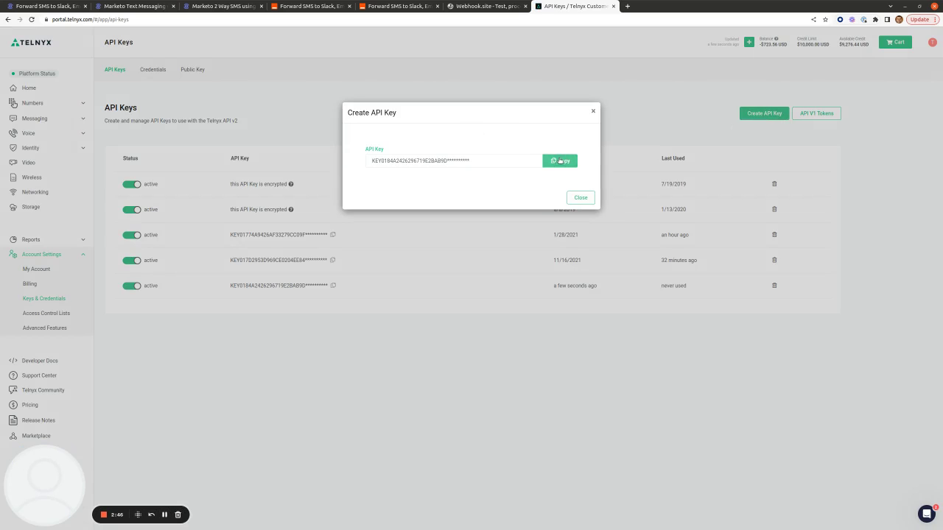
pyautogui.click(561, 160)
# Paste the v2 API key into Zapier's Telnyx authorization window, allow access, and return to the Zap's trigger.
pyautogui.hotkey('alt', 'Tab')
pyautogui.click(327, 275)
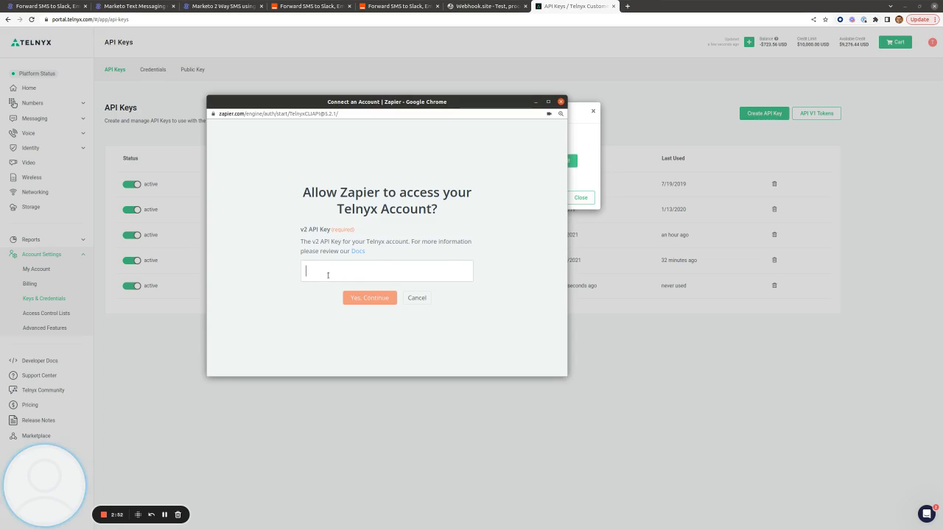
pyautogui.hotkey('ctrl', 'v')
pyautogui.click(355, 309)
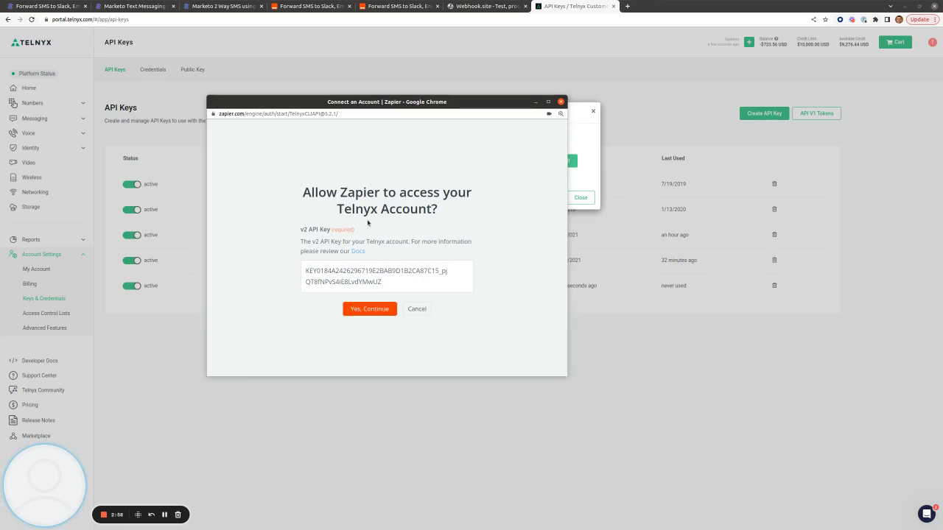
pyautogui.click(482, 158)
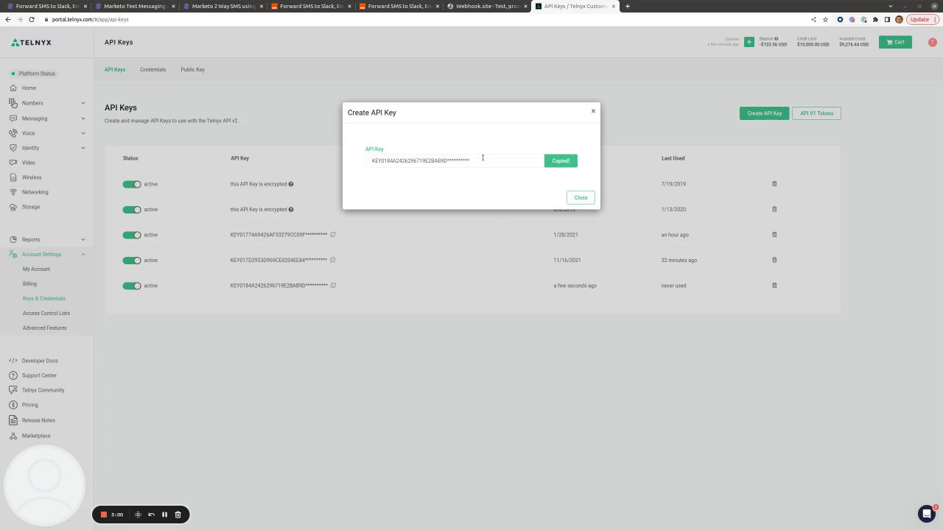
pyautogui.click(324, 6)
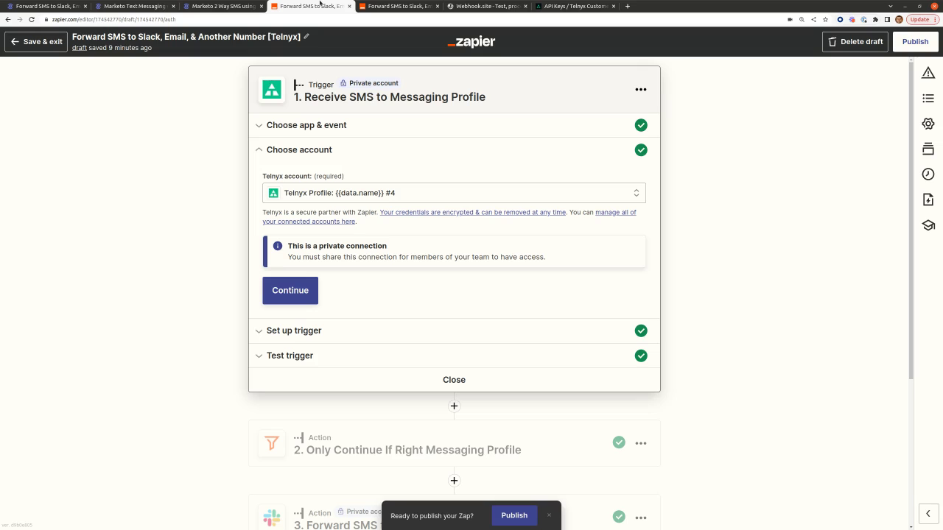
# Compare the application name in the trigger setup with the messaging profiles under Programmable Messaging in the Telnyx portal.
pyautogui.click(350, 331)
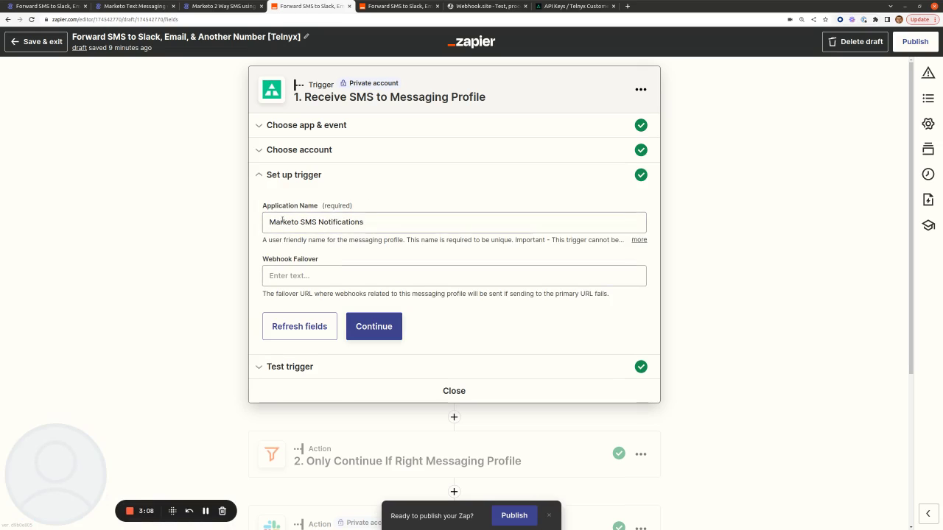
pyautogui.moveTo(268, 221); pyautogui.dragTo(425, 217)
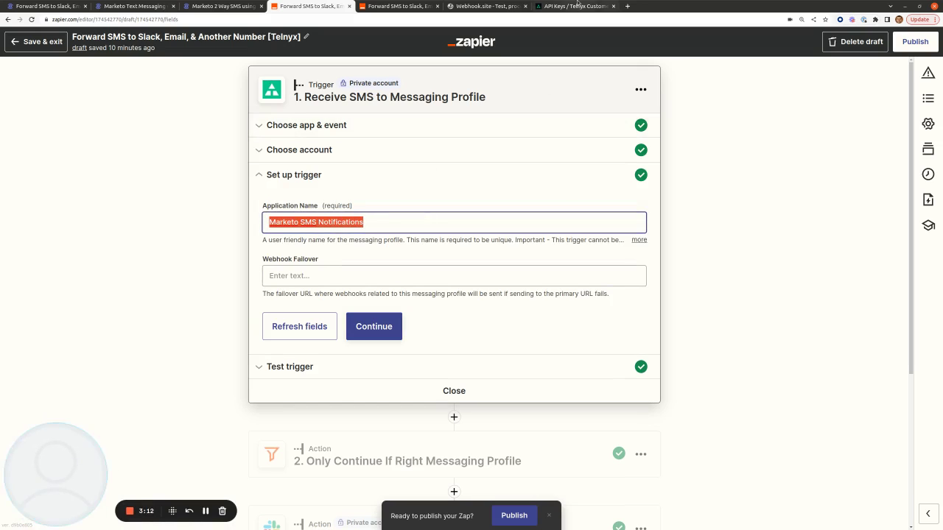
pyautogui.click(578, 6)
pyautogui.click(580, 197)
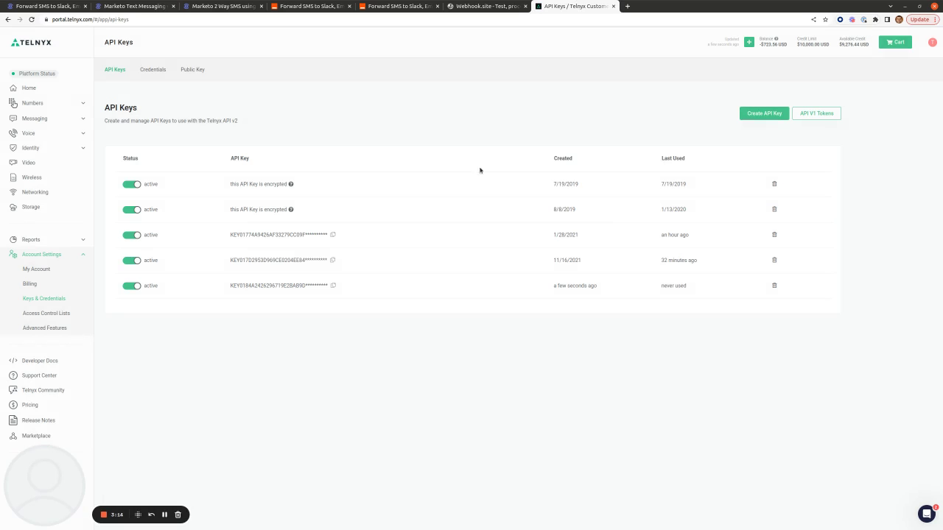
pyautogui.click(37, 118)
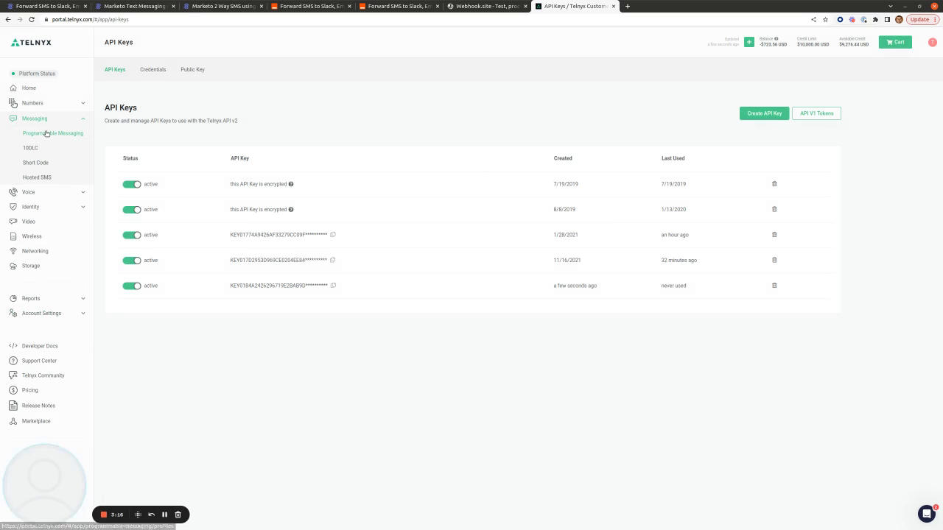
pyautogui.click(46, 134)
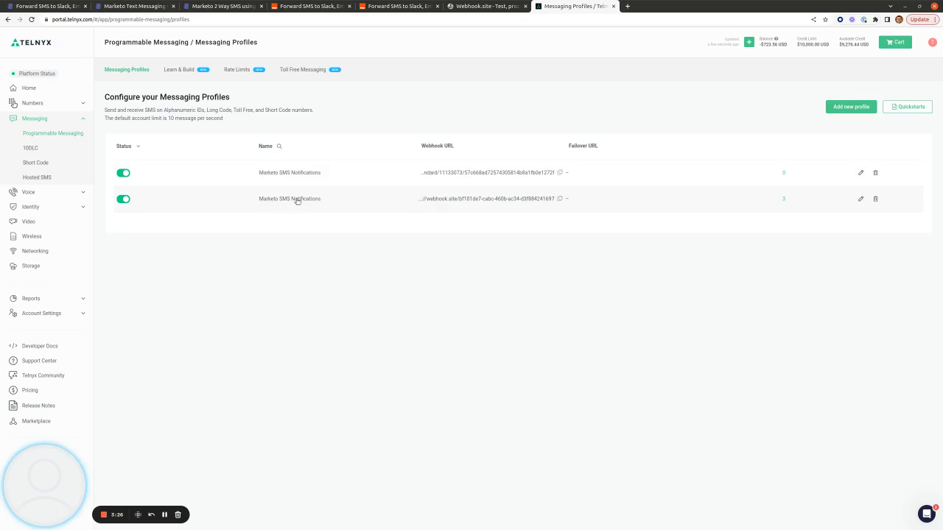
# Return to the Zap in Zapier and examine the sample message data in the trigger's test section.
pyautogui.click(313, 6)
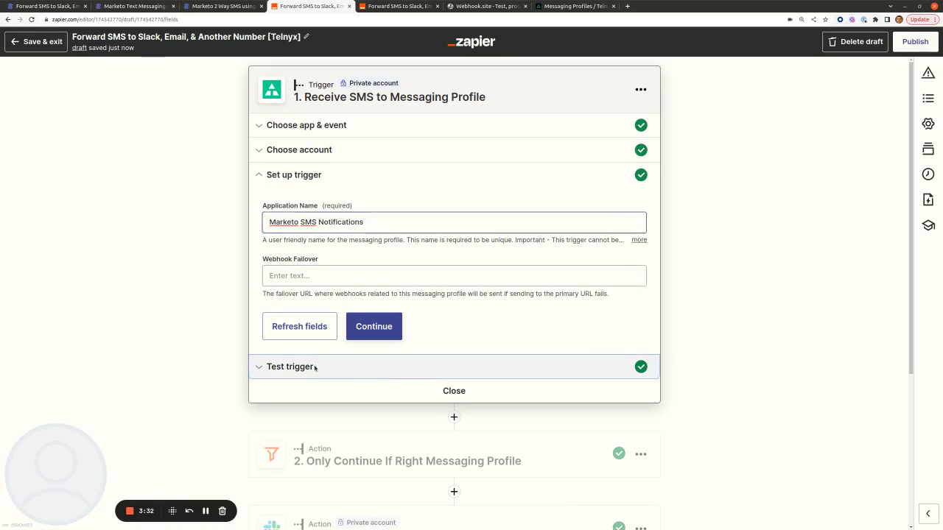
pyautogui.scroll(-3, 756, 314)
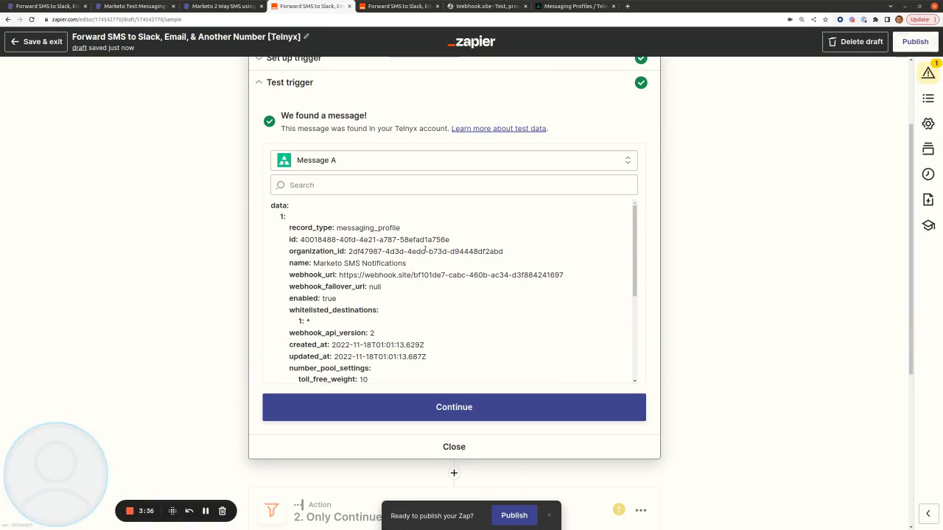
# Examine the messaging profile name and the remaining fields in the trigger's sample message data.
pyautogui.moveTo(402, 263); pyautogui.dragTo(324, 263)
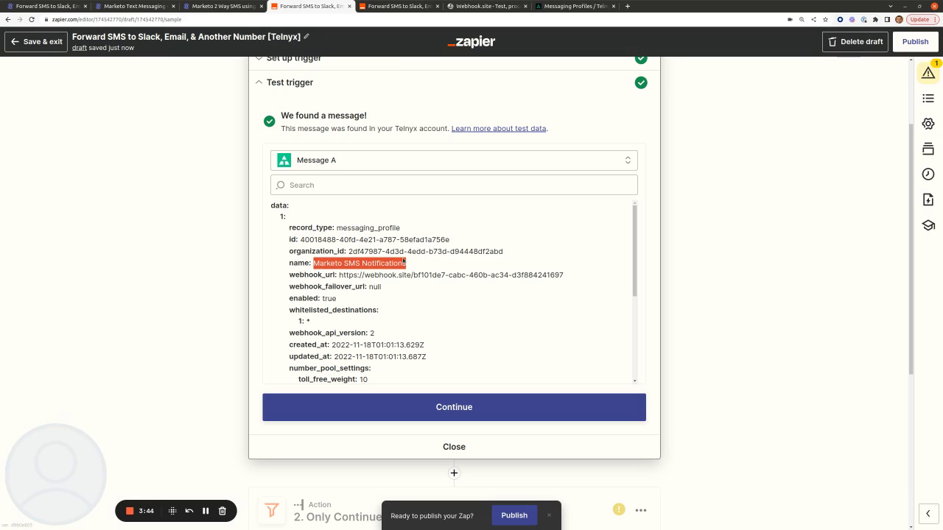
pyautogui.click(331, 263)
pyautogui.scroll(-1, 491, 355)
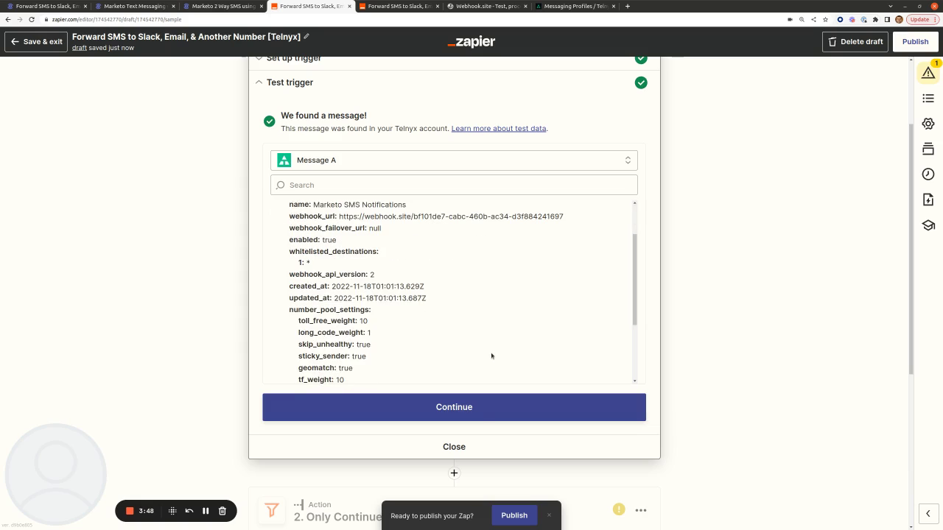
# Close the trigger step and open the setup and testing section of the Only Continue If Right Messaging Profile filter.
pyautogui.click(475, 442)
pyautogui.click(394, 183)
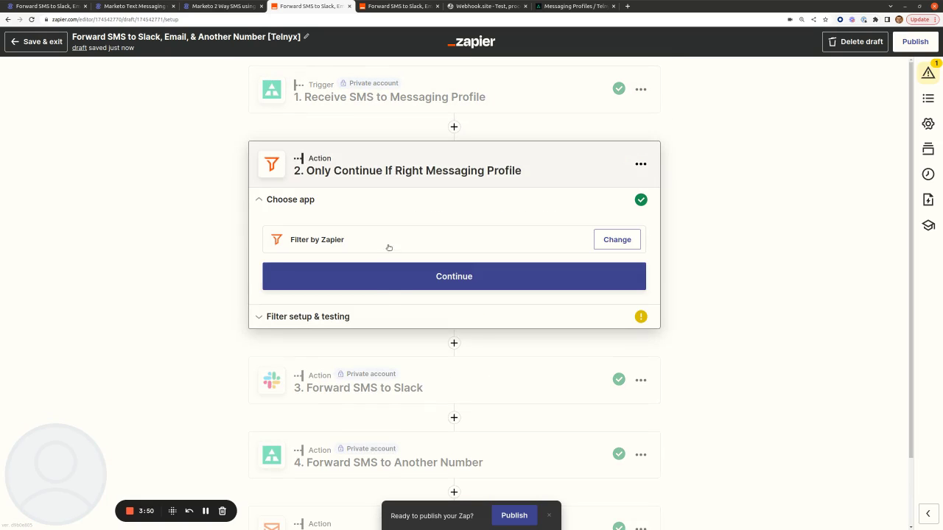
pyautogui.click(389, 278)
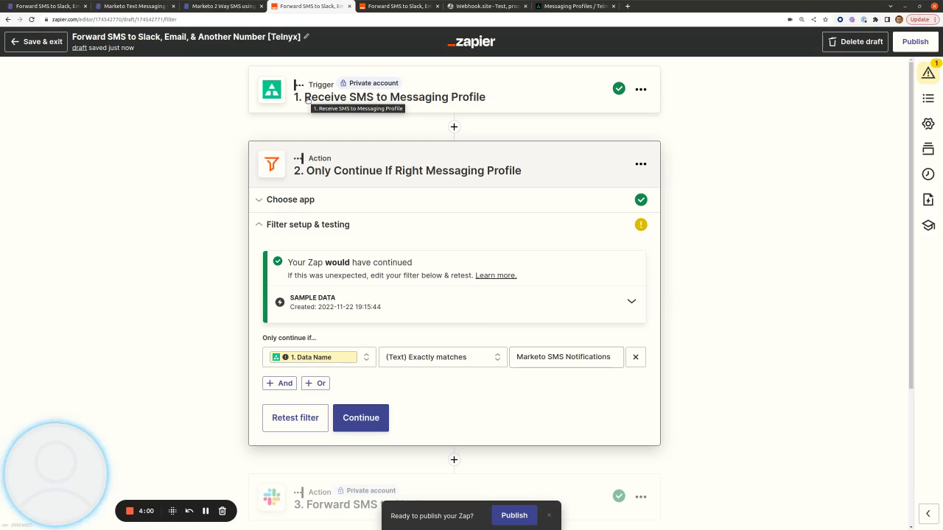
# Switch to the Telnyx portal, review the messaging profiles, and open My Numbers to check which profile each number uses.
pyautogui.click(589, 6)
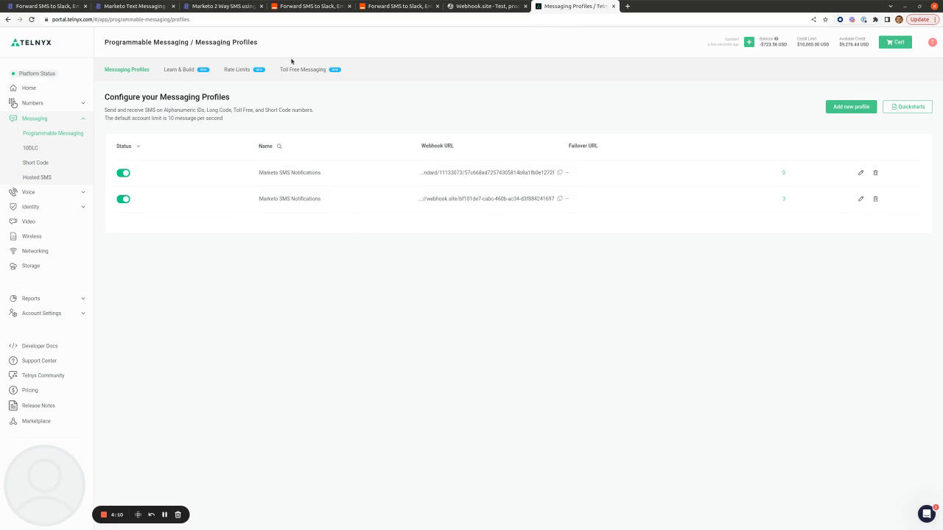
pyautogui.click(324, 4)
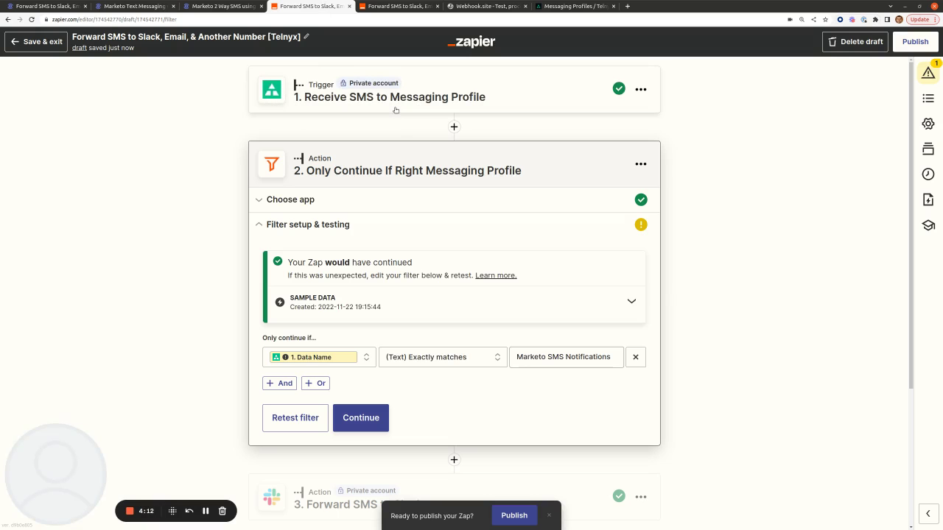
pyautogui.click(575, 6)
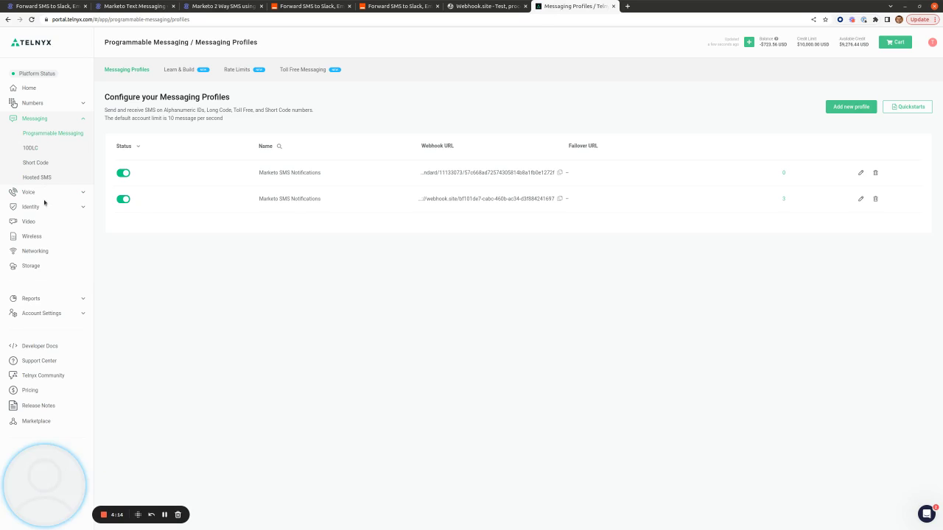
pyautogui.click(35, 118)
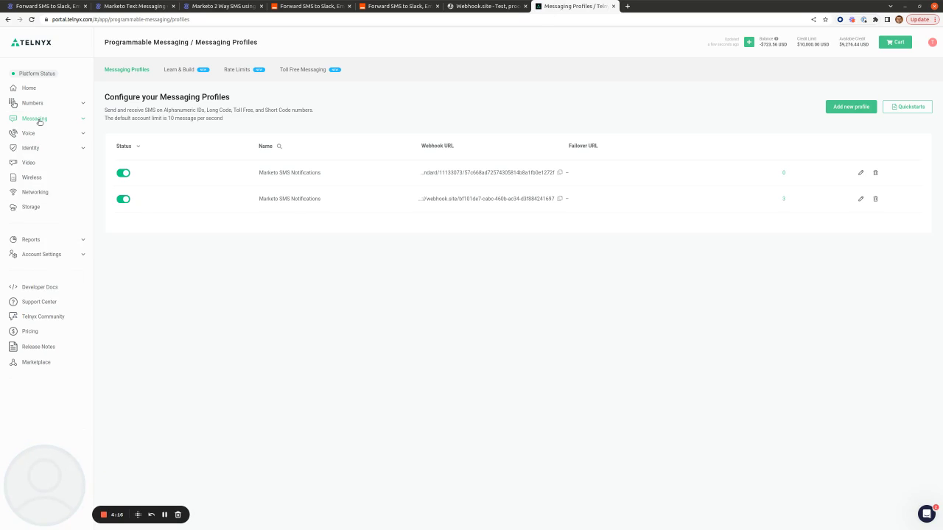
pyautogui.click(35, 119)
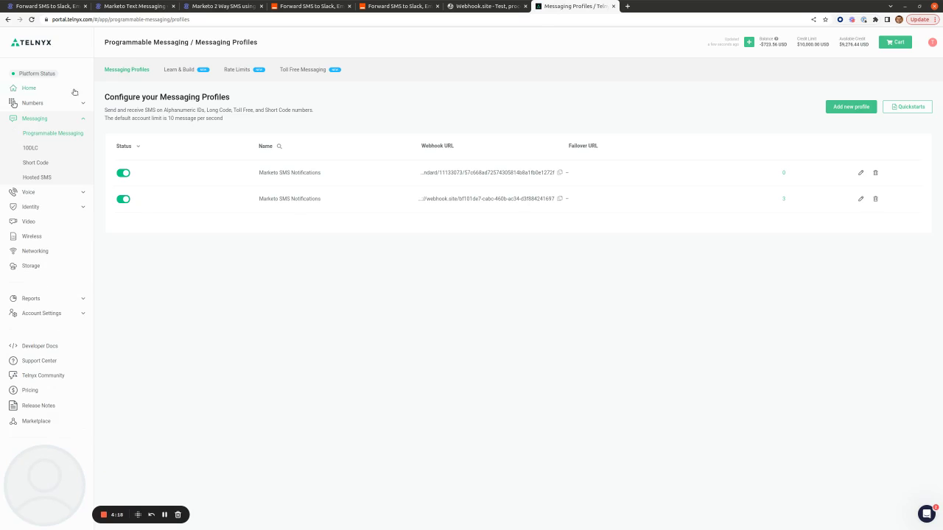
pyautogui.click(42, 103)
pyautogui.click(44, 119)
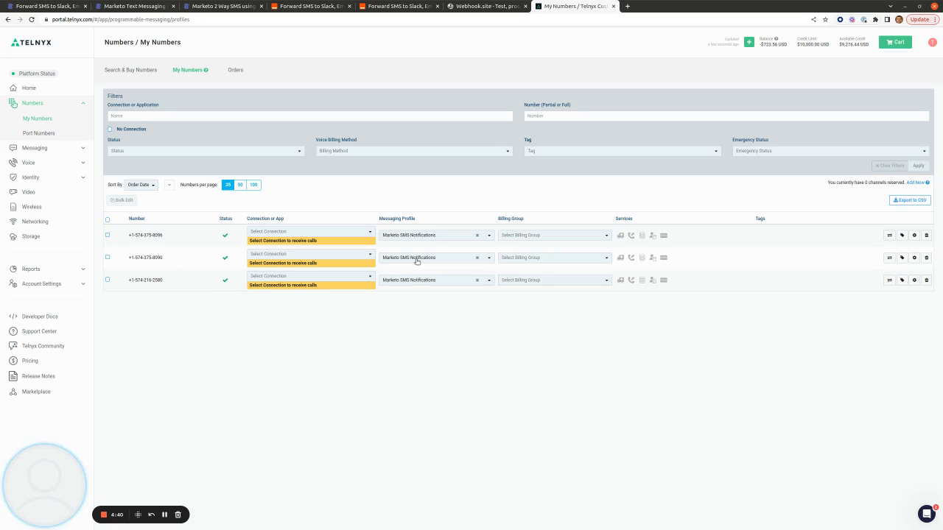
# Compare the filter condition in Zapier with the messaging profiles assigned to the numbers in the Telnyx portal.
pyautogui.click(298, 5)
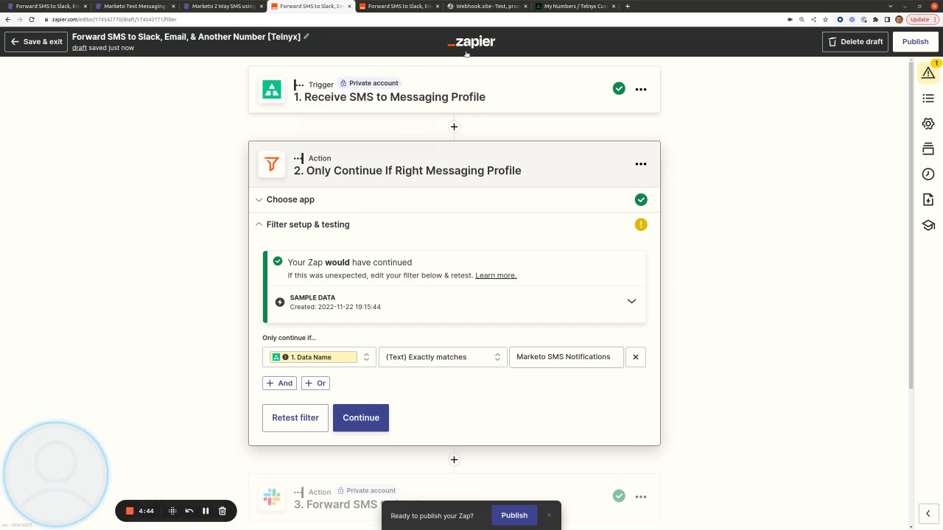
pyautogui.click(553, 9)
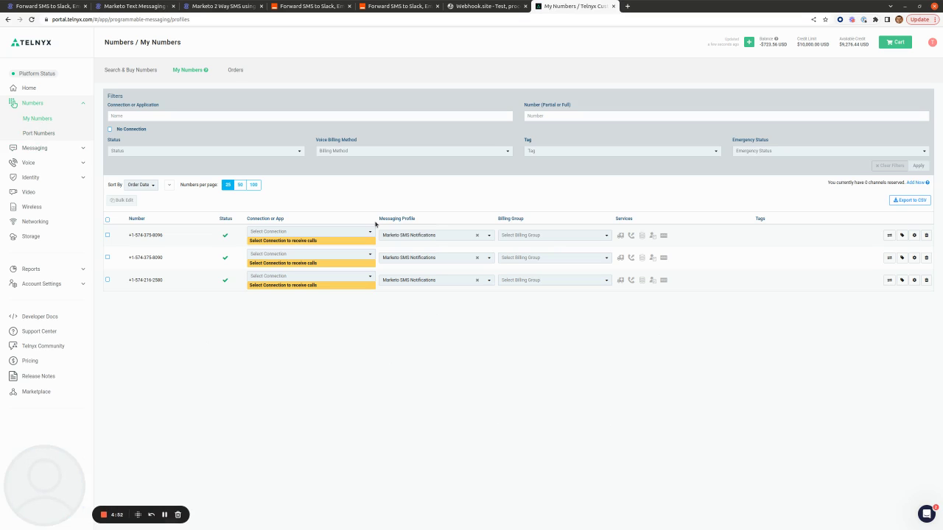
pyautogui.click(313, 7)
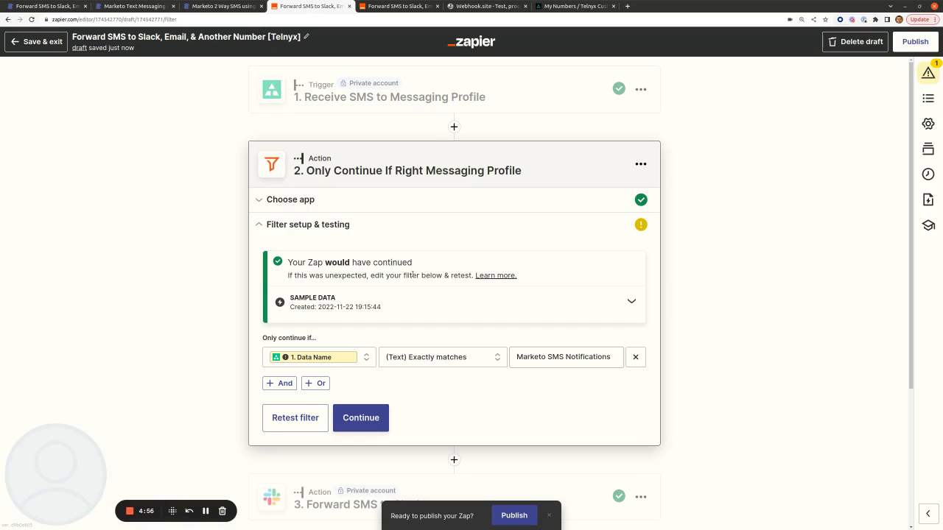
# Look through all available data fields for the filter condition, search them for "name", and close the field list without a selection.
pyautogui.scroll(-1, 437, 308)
pyautogui.scroll(-1, 437, 308)
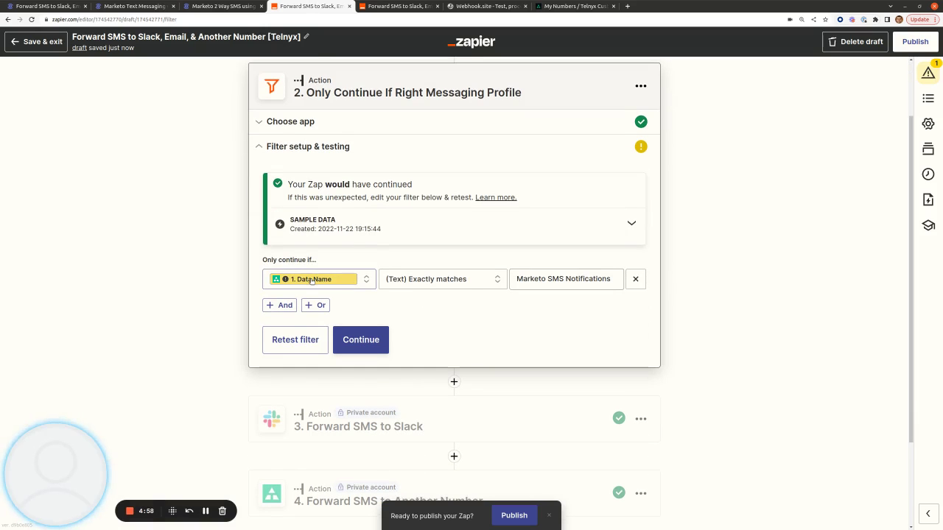
pyautogui.scroll(1, 312, 280)
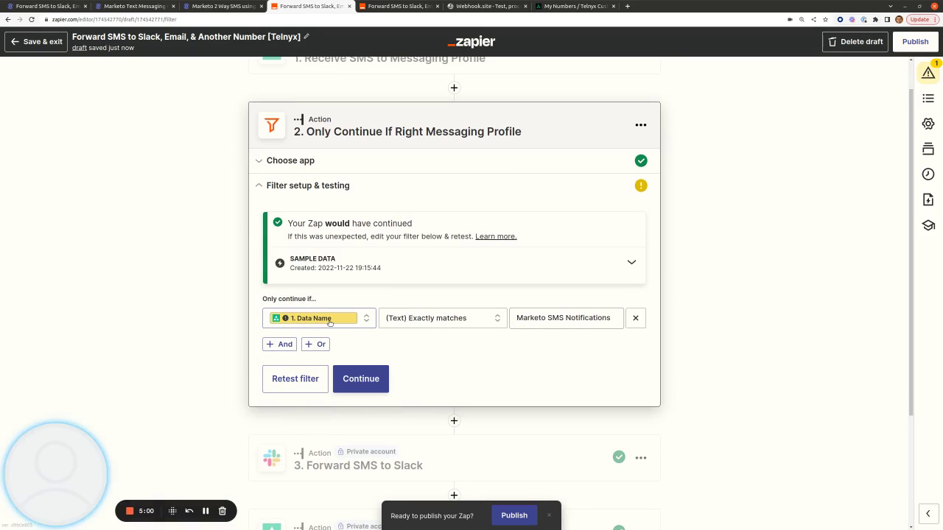
pyautogui.click(329, 322)
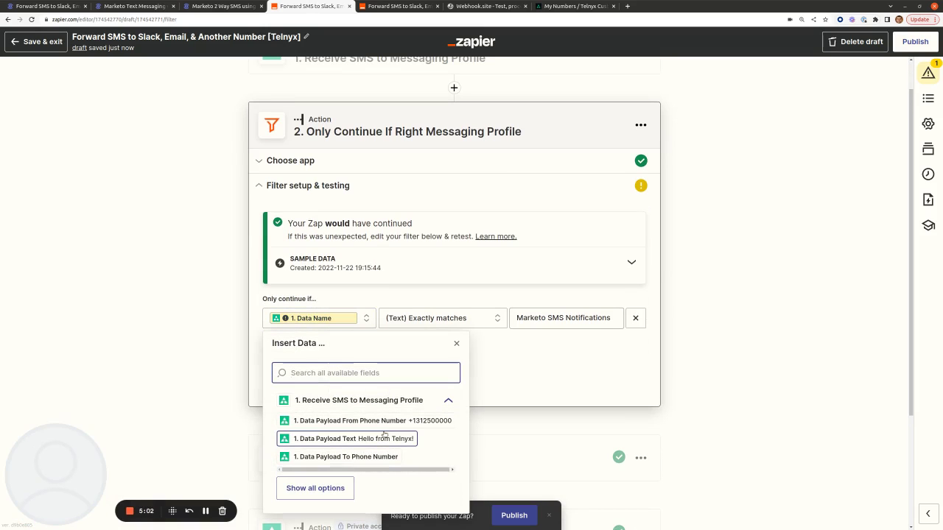
pyautogui.click(343, 488)
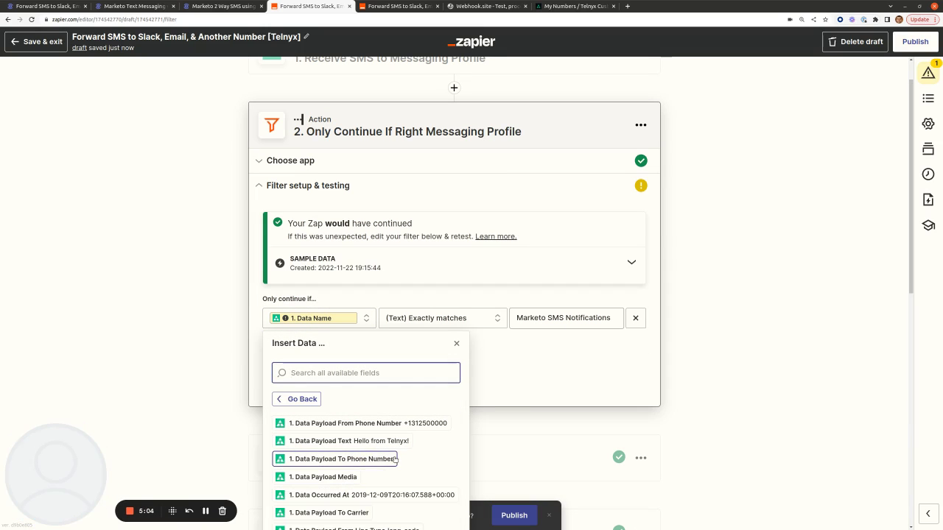
pyautogui.scroll(-1, 390, 461)
pyautogui.scroll(-2, 398, 458)
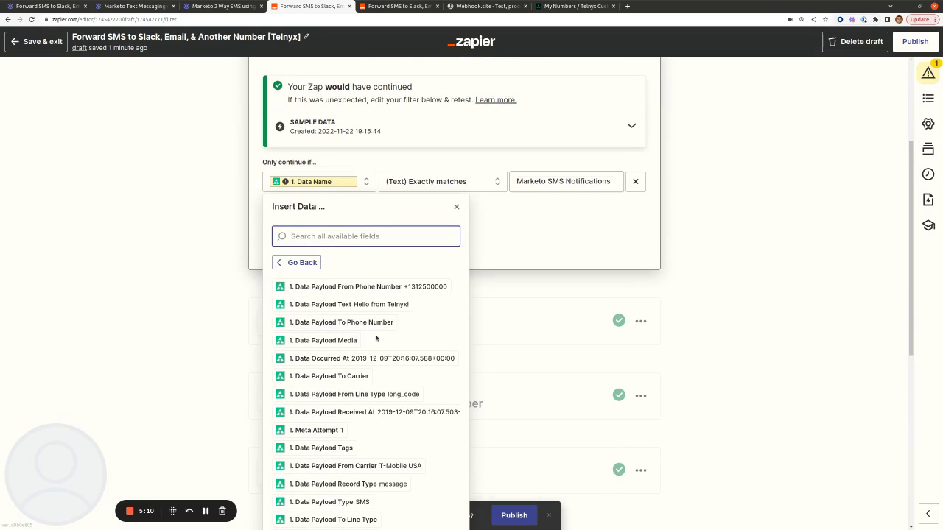
pyautogui.scroll(-5, 380, 343)
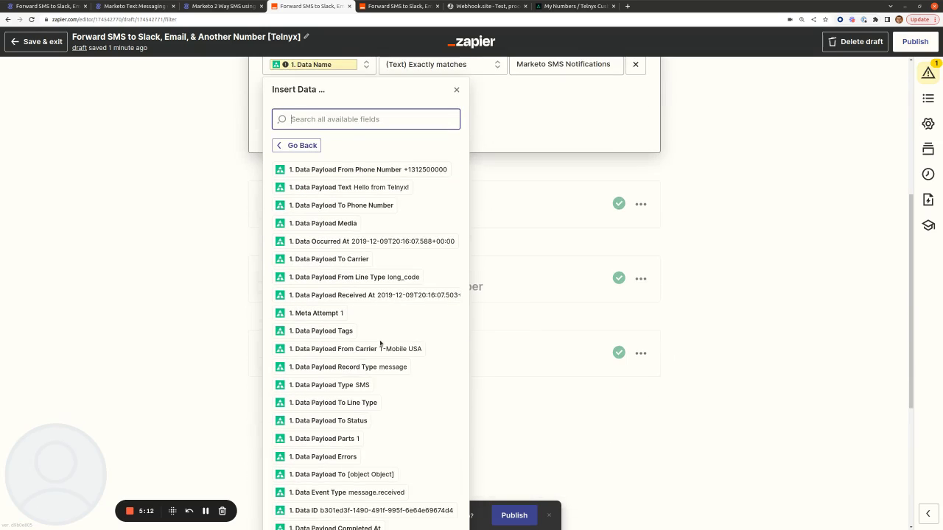
pyautogui.scroll(-3, 380, 343)
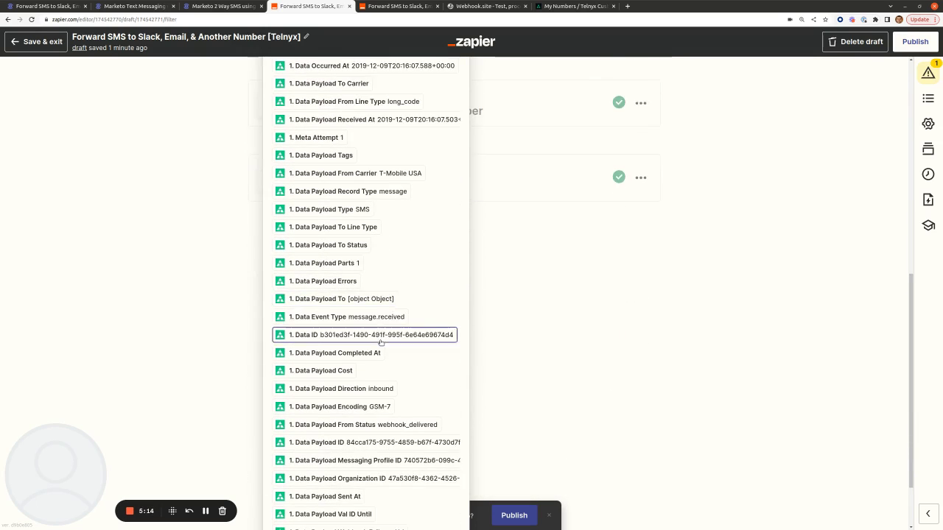
pyautogui.scroll(6, 379, 176)
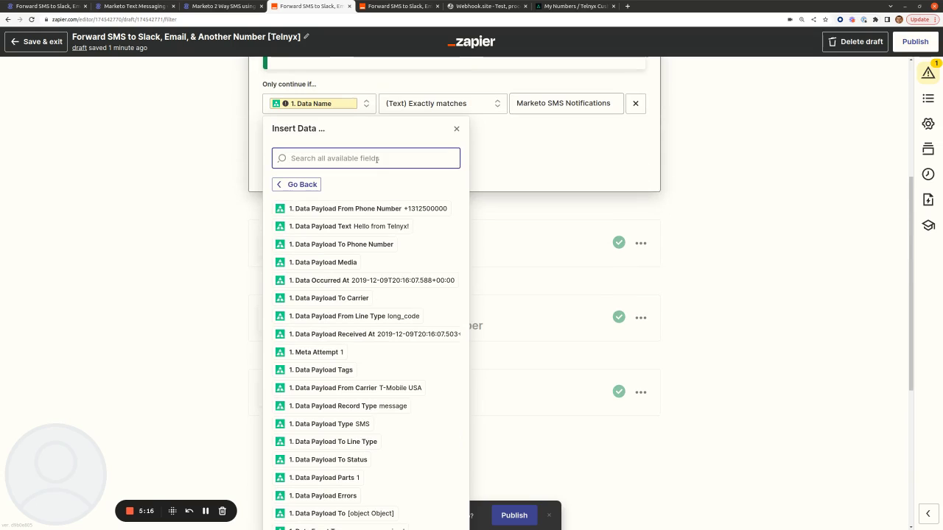
pyautogui.write('name')
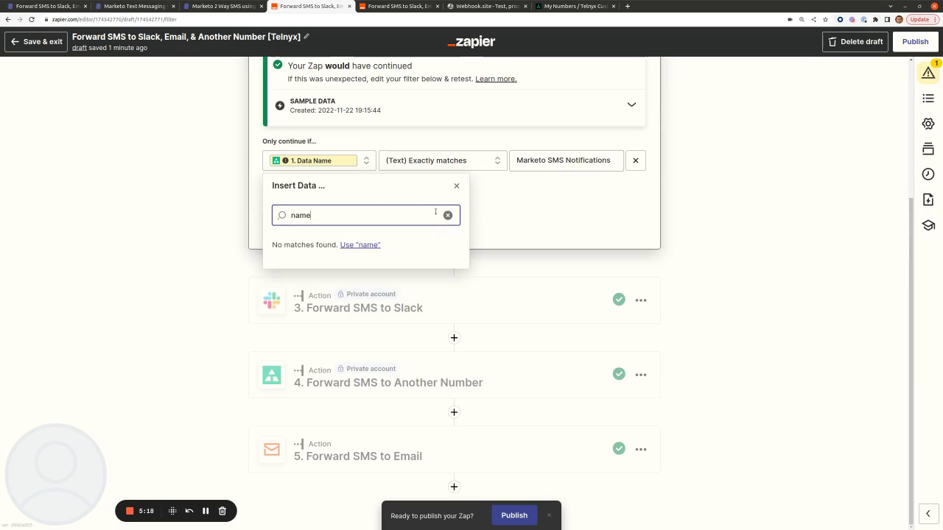
pyautogui.click(447, 215)
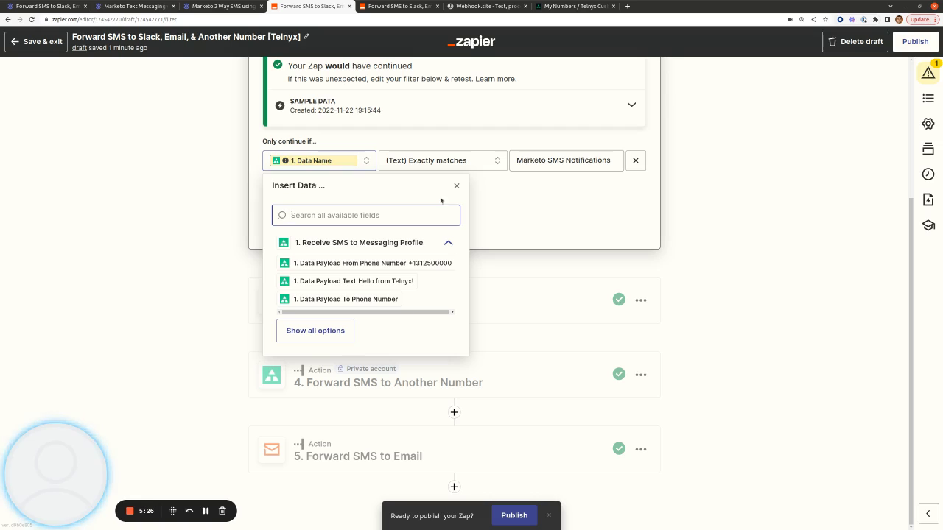
pyautogui.click(564, 227)
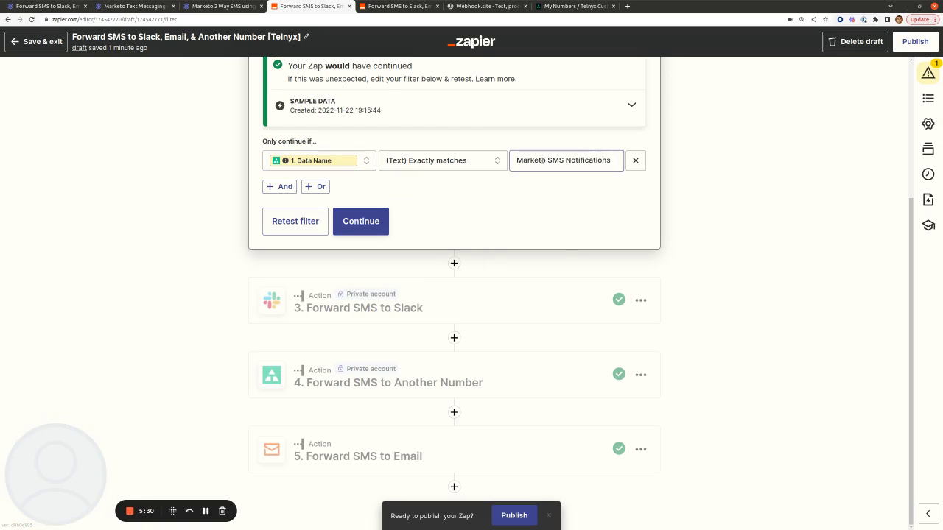
# Test the filter with Data Name exactly matching Marketo SMS Notifications and continue to the Forward SMS to Slack action.
pyautogui.tripleClick(587, 157)
pyautogui.click(729, 239)
pyautogui.scroll(3, 730, 243)
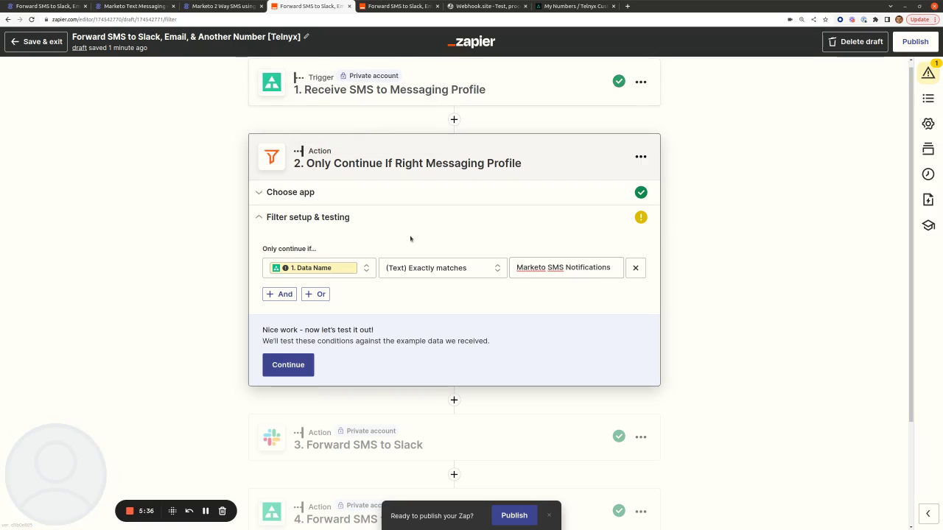
pyautogui.click(287, 366)
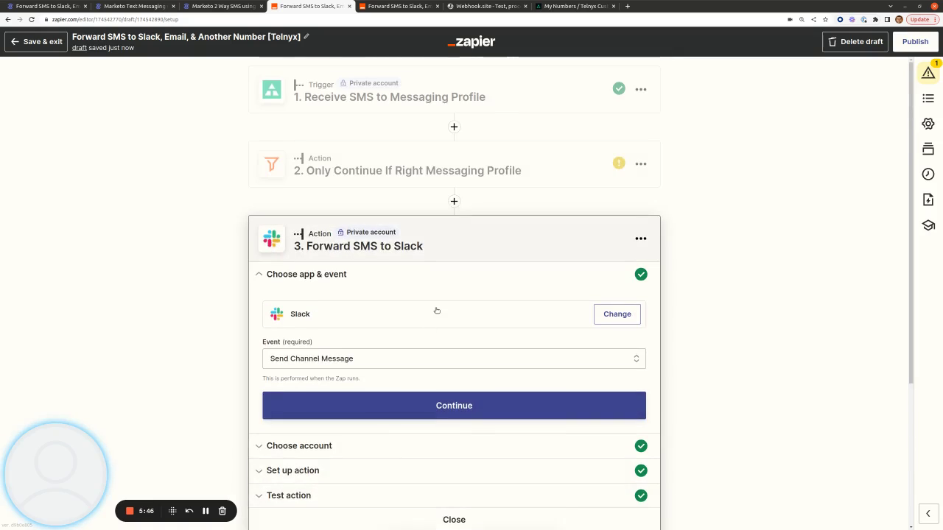
# Open the Slack action's setup and review the phone number and Zap link lines in the message text.
pyautogui.click(436, 310)
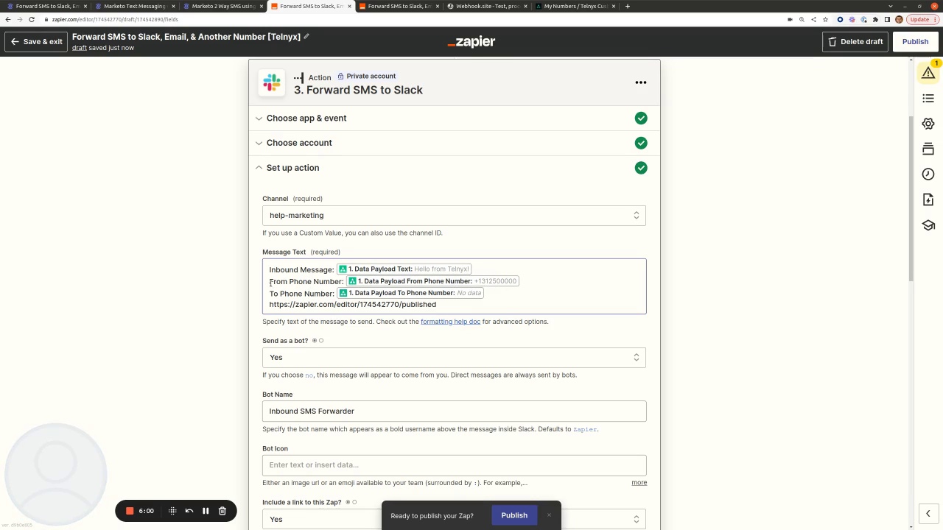
pyautogui.moveTo(270, 282); pyautogui.dragTo(344, 282)
pyautogui.moveTo(271, 293); pyautogui.dragTo(330, 293)
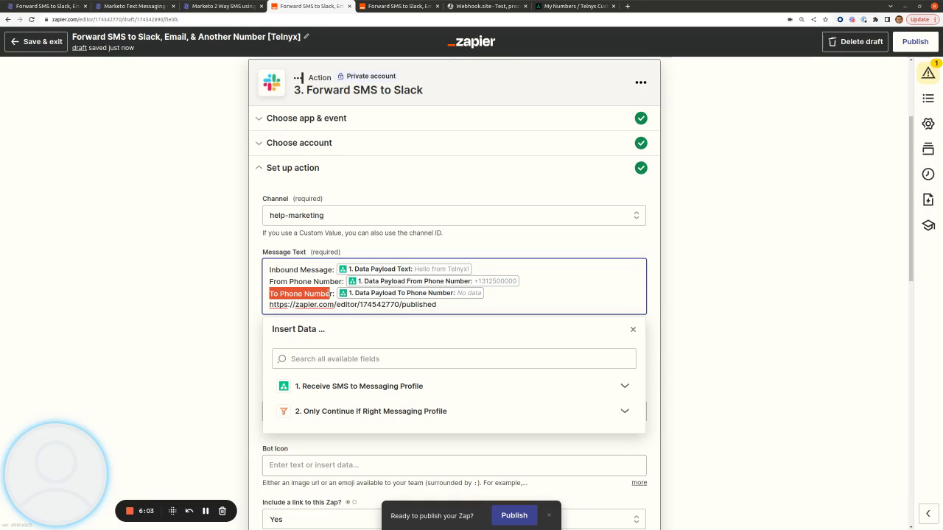
pyautogui.click(456, 304)
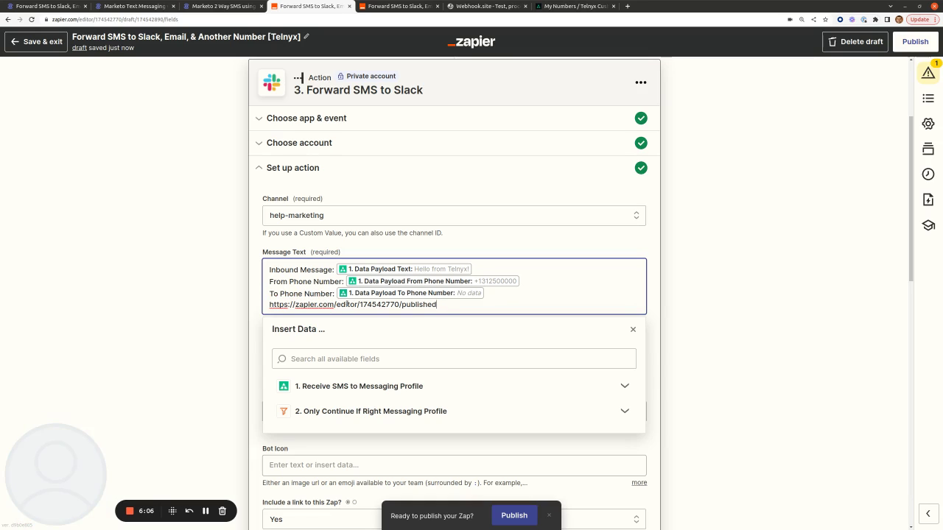
# Delete the Zapier editor link and its leftover empty line from the end of the Slack message text.
pyautogui.hotkey('ctrl', 'a')
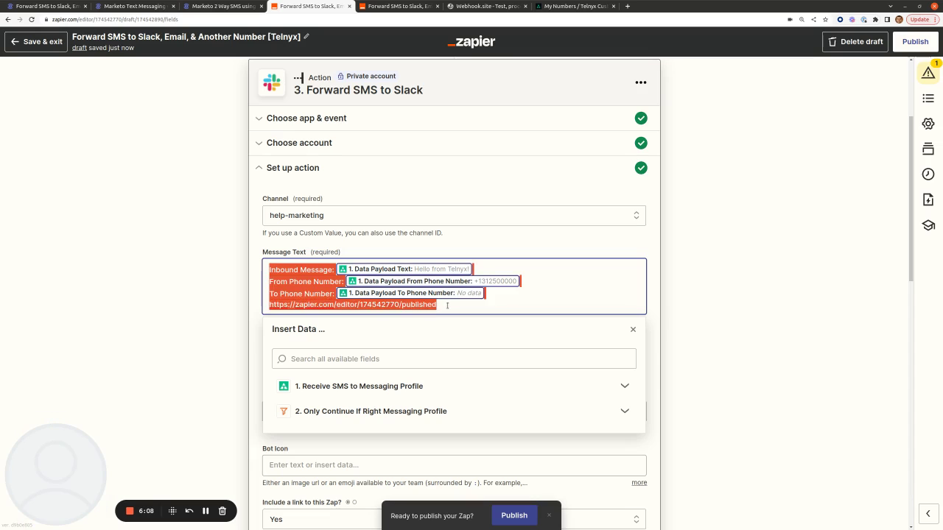
pyautogui.click(448, 310)
pyautogui.moveTo(407, 307); pyautogui.dragTo(282, 308)
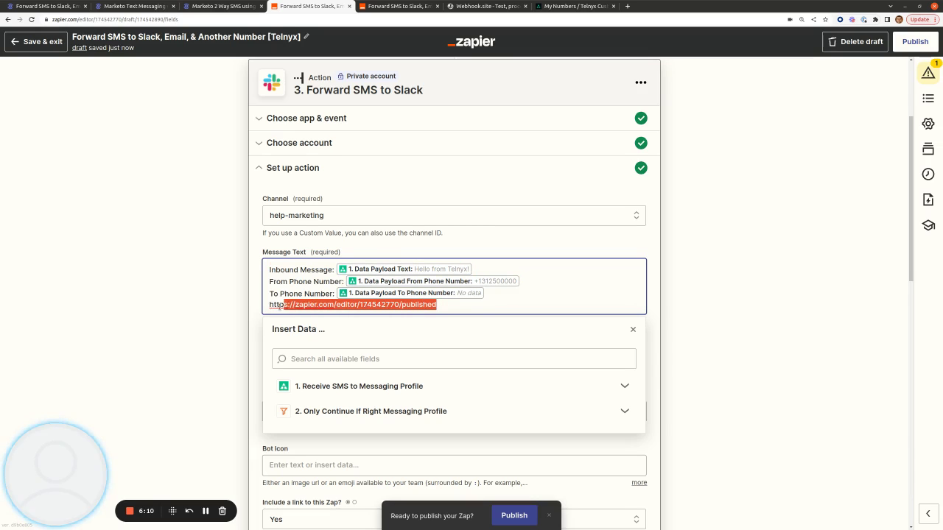
pyautogui.press('BackSpace')
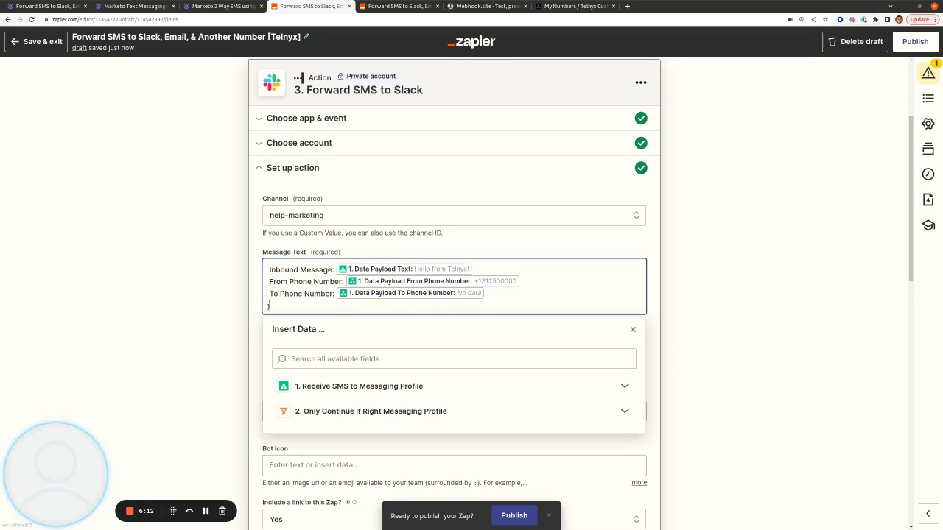
pyautogui.press('BackSpace')
pyautogui.click(769, 309)
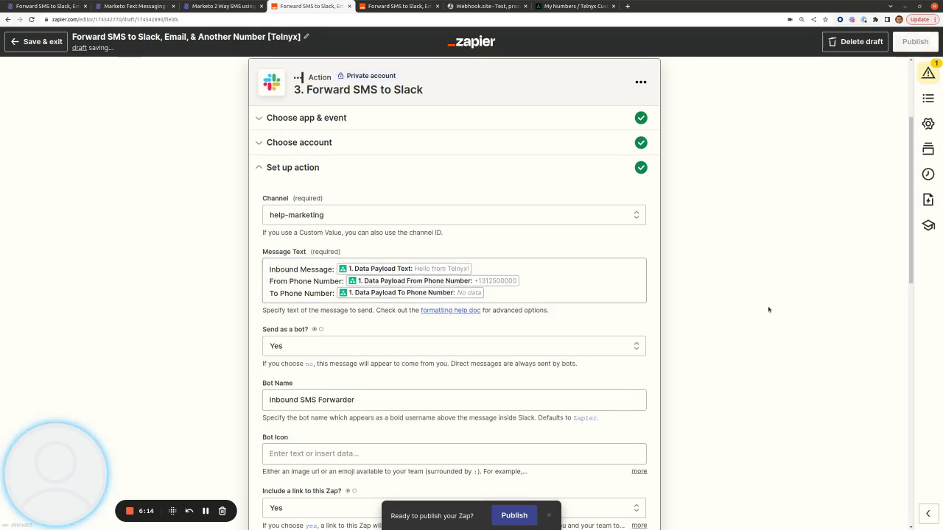
# Review the Slack action's channel, message text, bot name and Zap link settings.
pyautogui.scroll(-3, 769, 309)
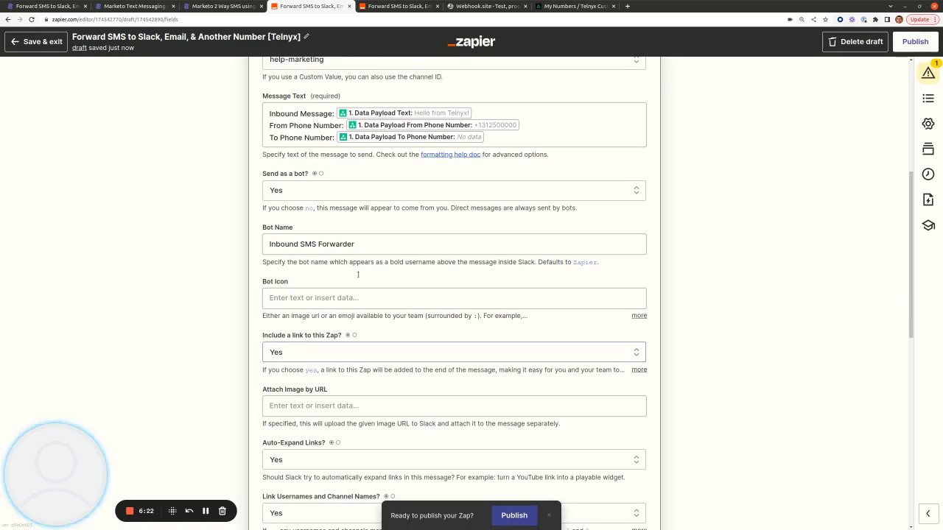
pyautogui.click(309, 136)
pyautogui.scroll(1, 284, 141)
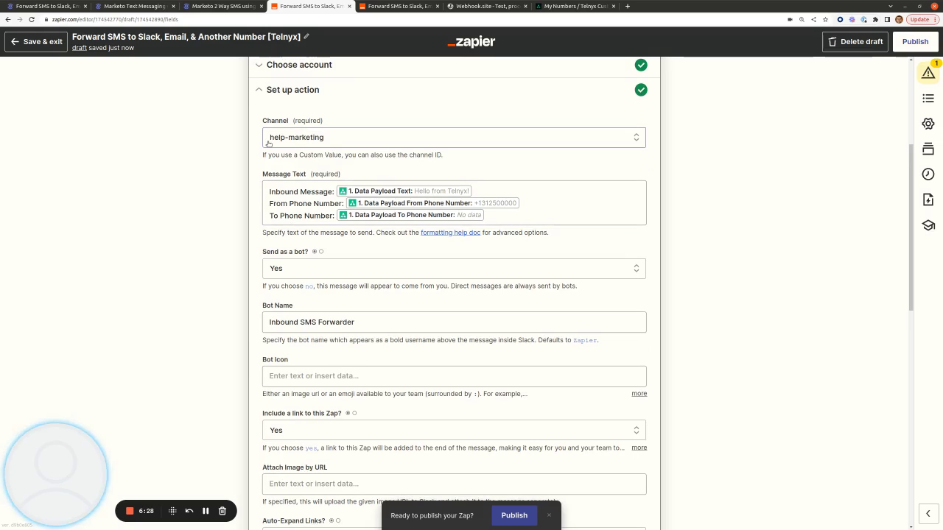
# Review the Slack action's channel choices, connected account and available events, keeping Send Channel Message, and close the action.
pyautogui.click(399, 143)
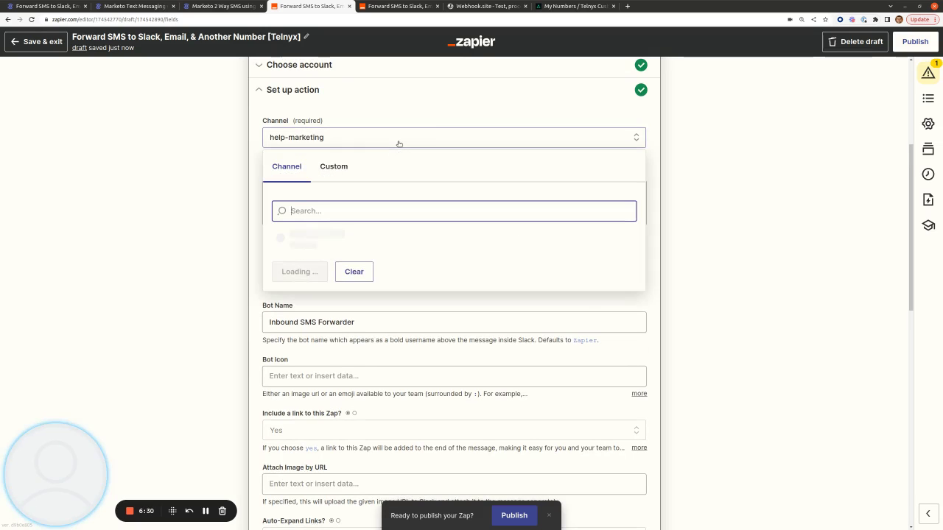
pyautogui.scroll(2, 479, 152)
pyautogui.click(310, 147)
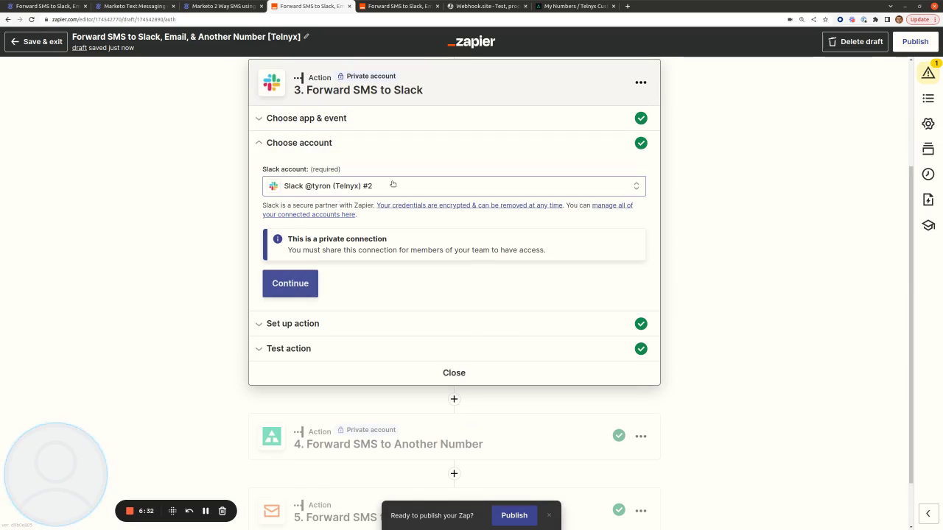
pyautogui.click(321, 124)
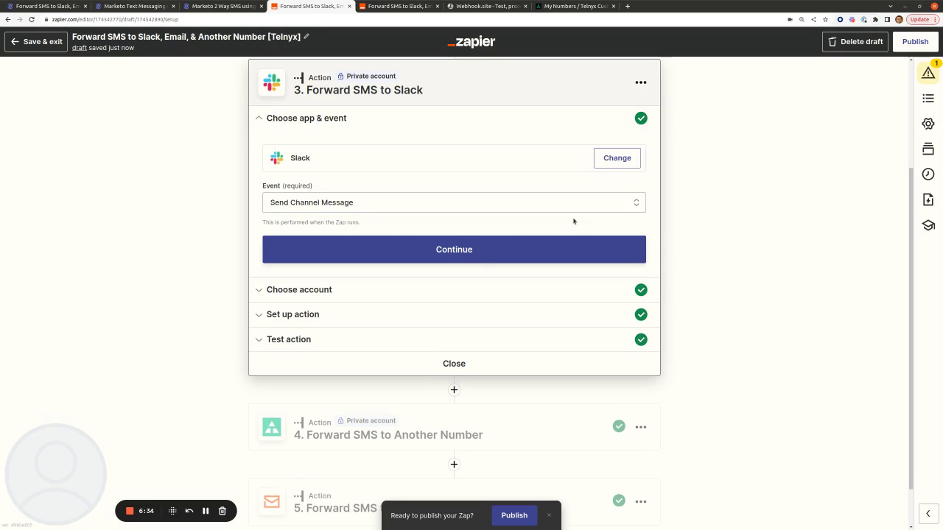
pyautogui.click(629, 205)
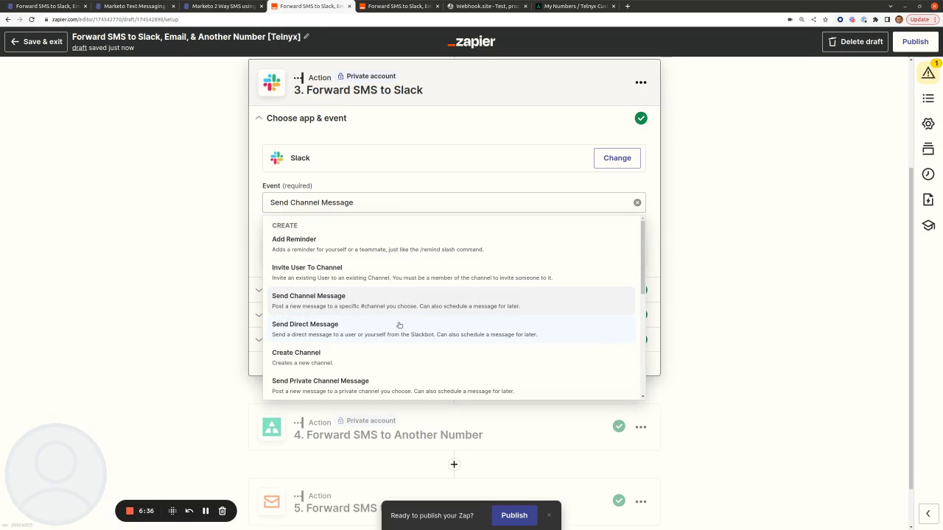
pyautogui.click(744, 220)
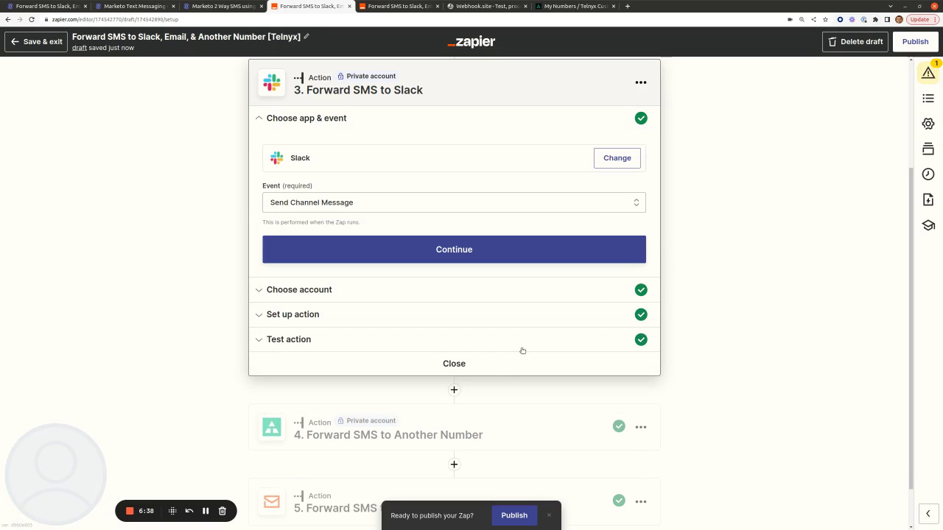
pyautogui.click(455, 363)
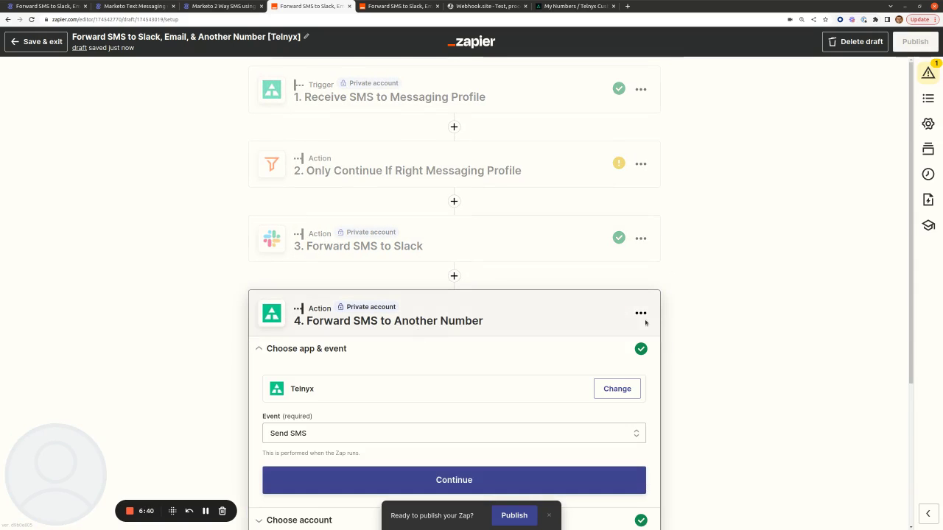
# Open the setup of Forward SMS to Another Number and compare its source number choices with My Numbers in the Telnyx portal.
pyautogui.click(347, 373)
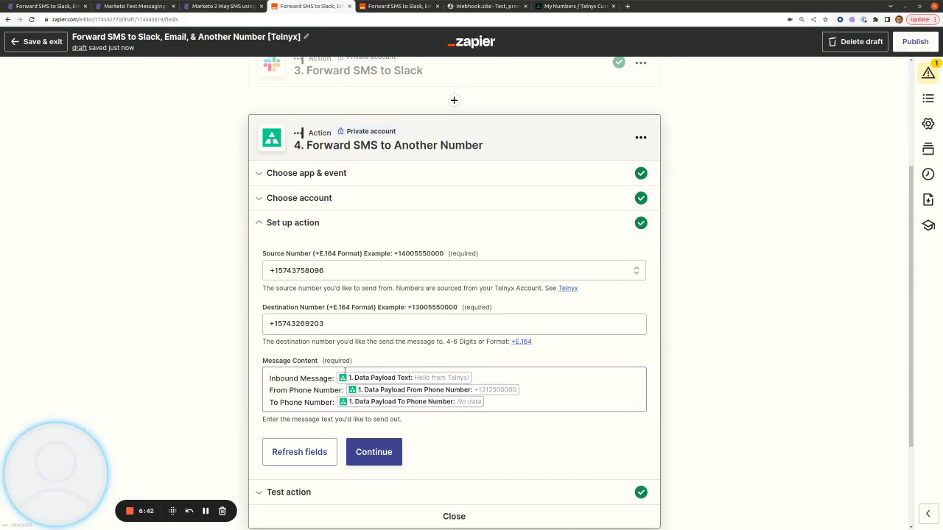
pyautogui.scroll(-1, 427, 257)
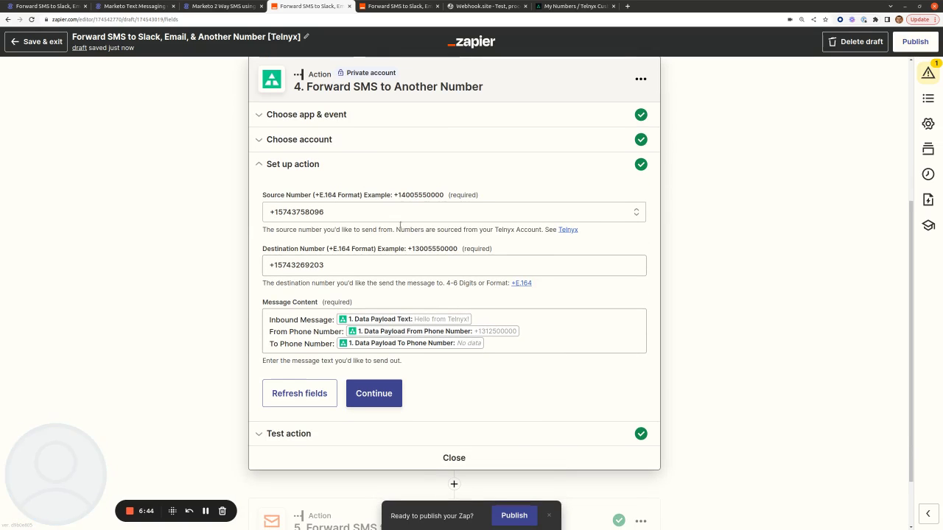
pyautogui.click(375, 212)
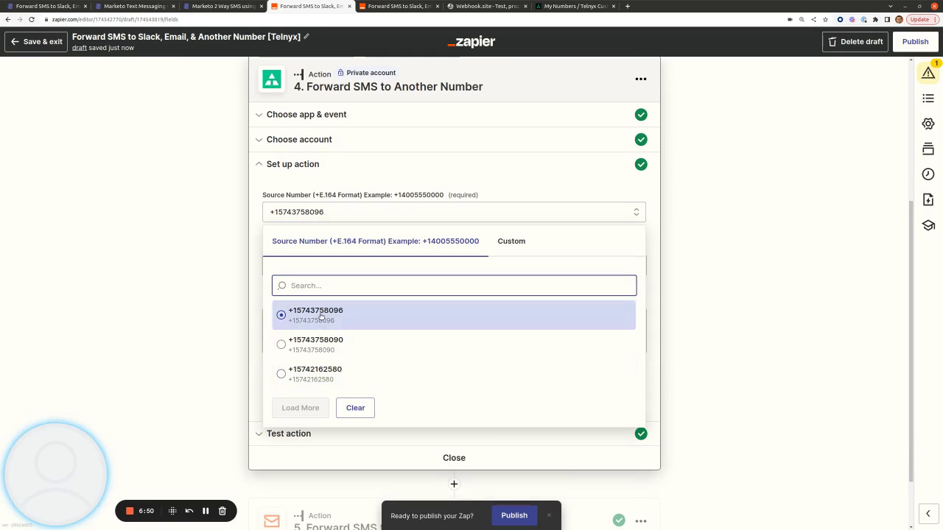
pyautogui.click(586, 5)
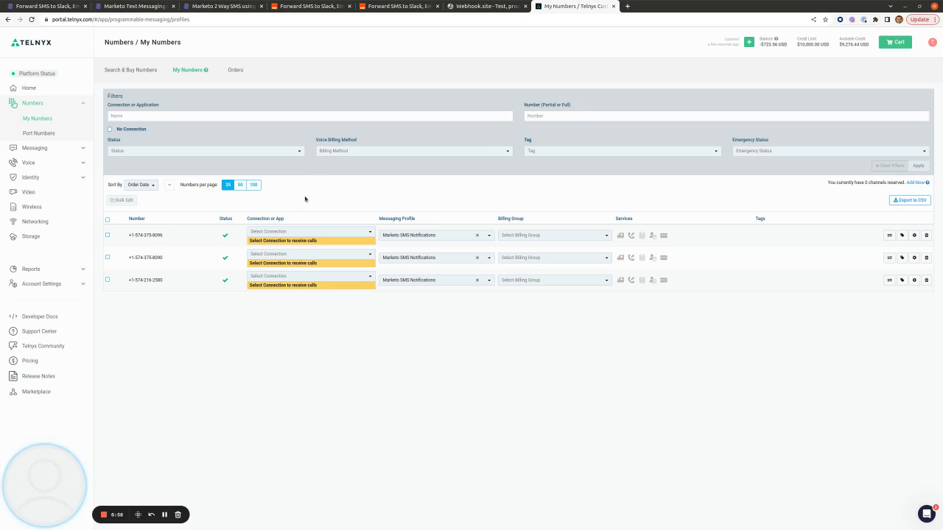
pyautogui.click(329, 5)
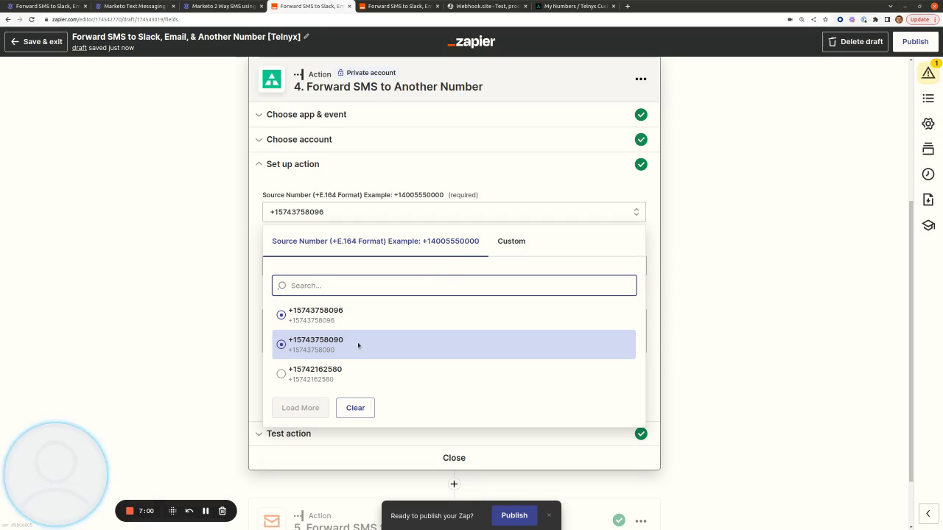
pyautogui.click(805, 324)
# Review the destination number and message content of the Forward SMS to Another Number action.
pyautogui.tripleClick(351, 267)
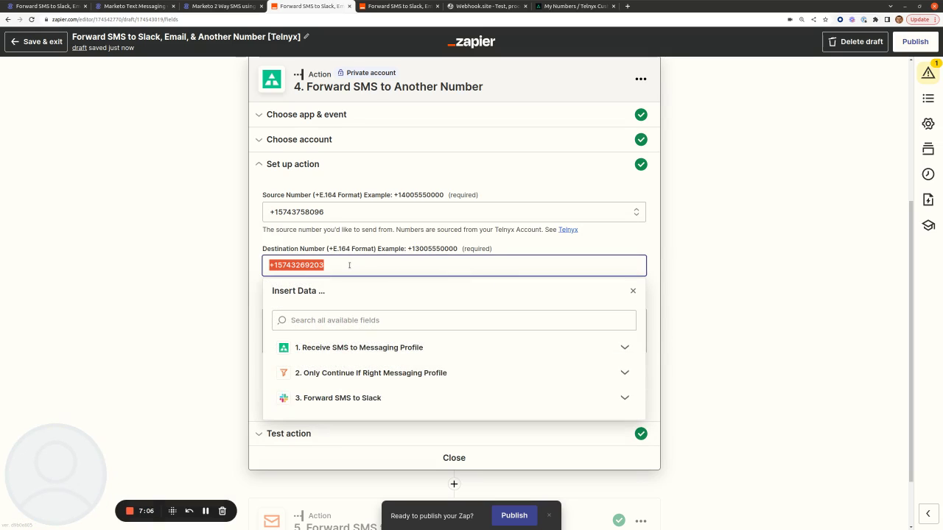
pyautogui.click(776, 272)
pyautogui.scroll(-2, 777, 273)
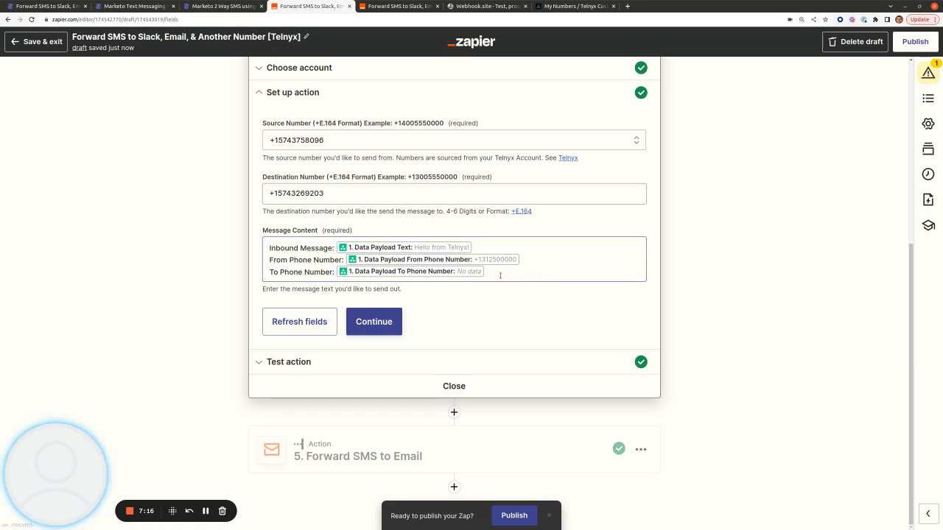
pyautogui.scroll(1, 500, 273)
pyautogui.scroll(1, 500, 274)
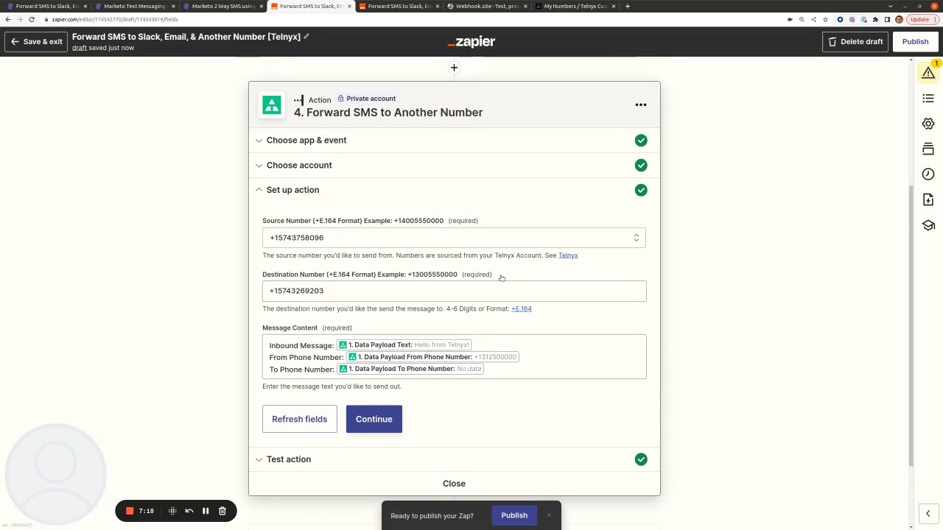
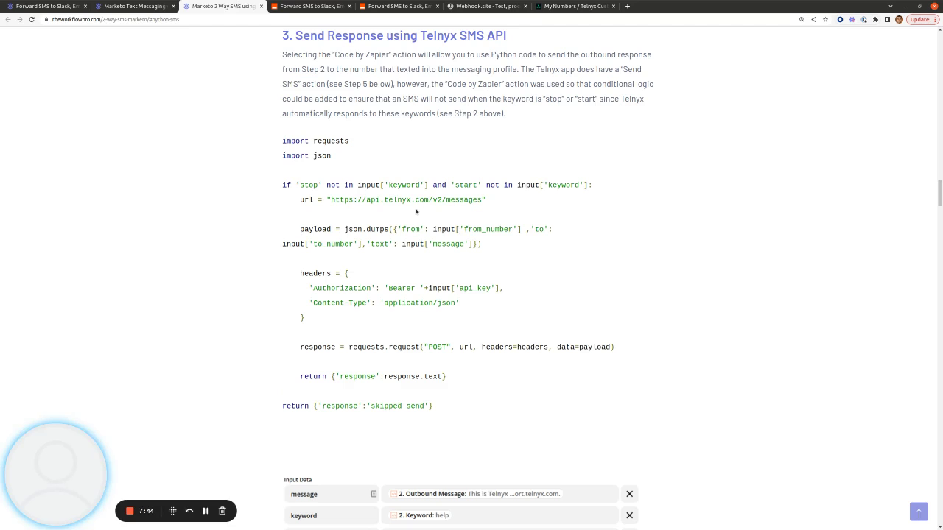
# Examine the stop and start keyword condition, request block and skipped-send return in the Marketo 2 Way SMS post's Python code.
pyautogui.hotkey('ctrl', 'Tab')
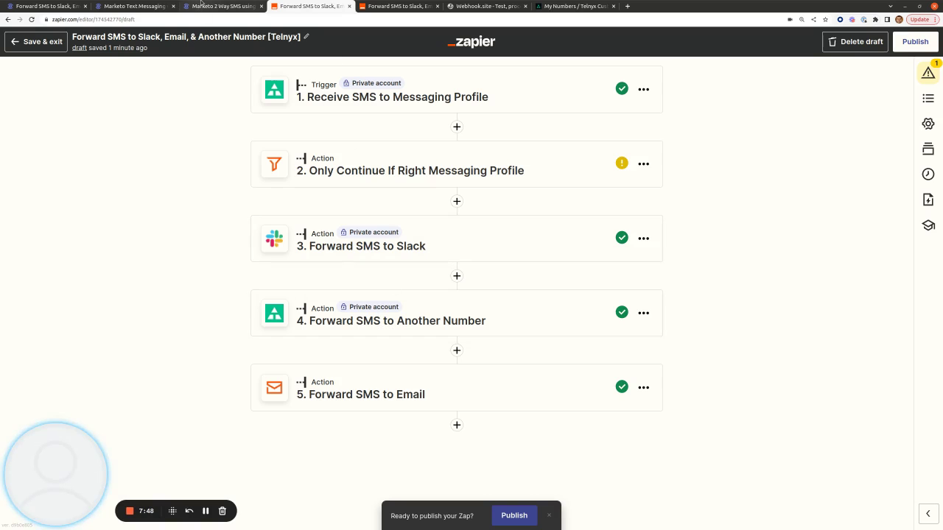
pyautogui.click(201, 6)
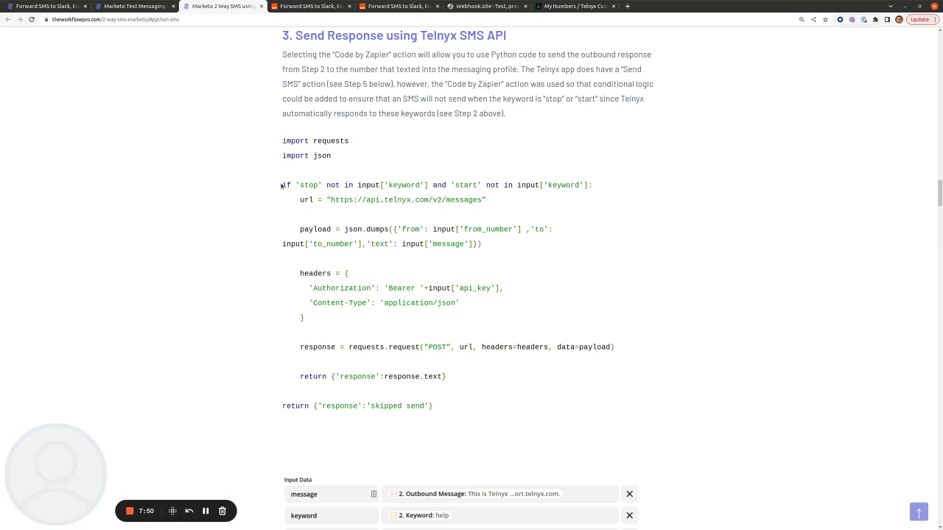
pyautogui.moveTo(299, 185); pyautogui.dragTo(429, 185)
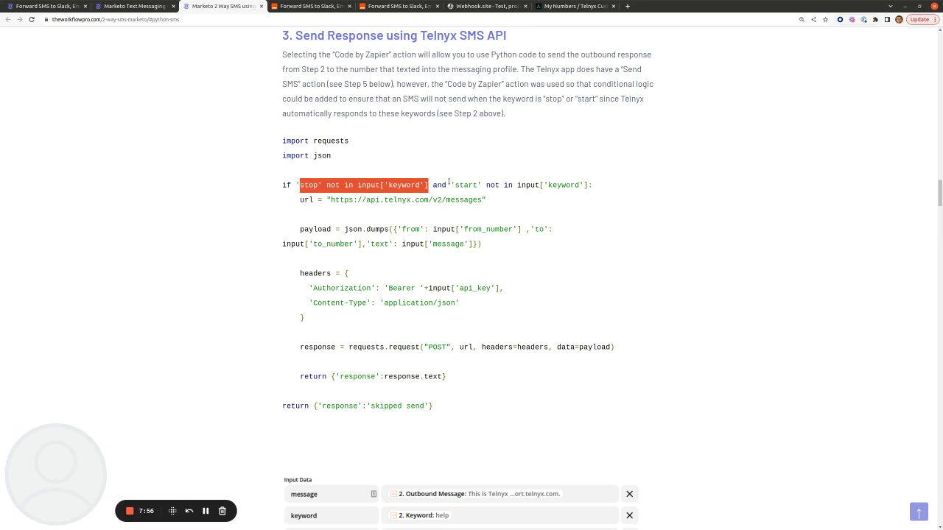
pyautogui.moveTo(447, 184); pyautogui.dragTo(589, 185)
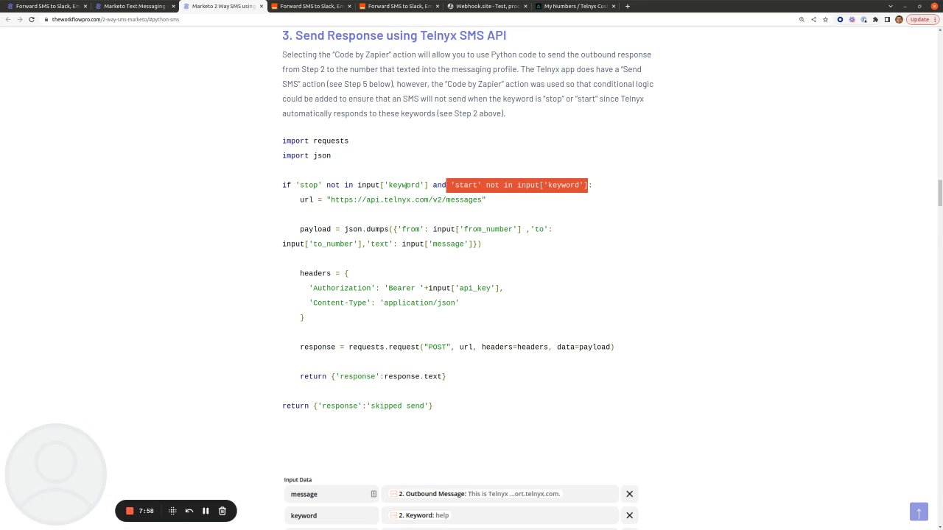
pyautogui.moveTo(296, 197); pyautogui.dragTo(463, 376)
pyautogui.click(439, 297)
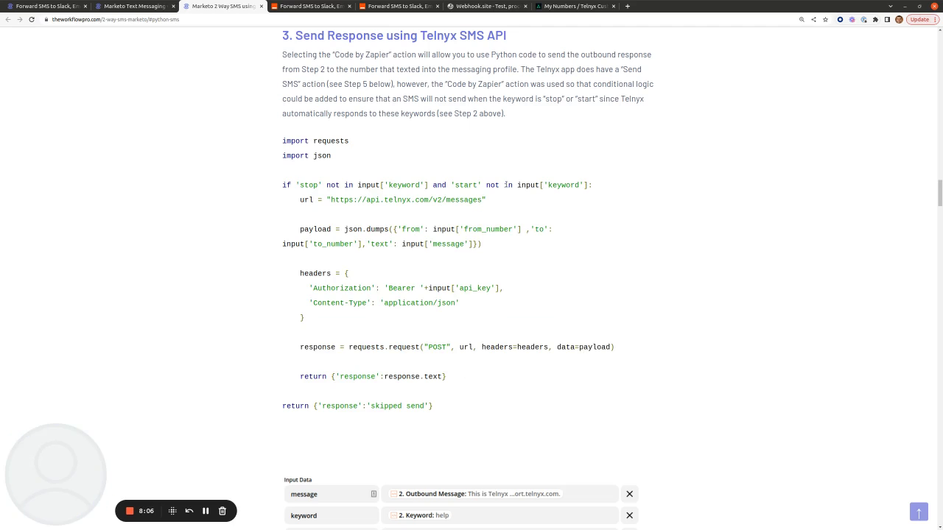
pyautogui.moveTo(280, 410); pyautogui.dragTo(436, 408)
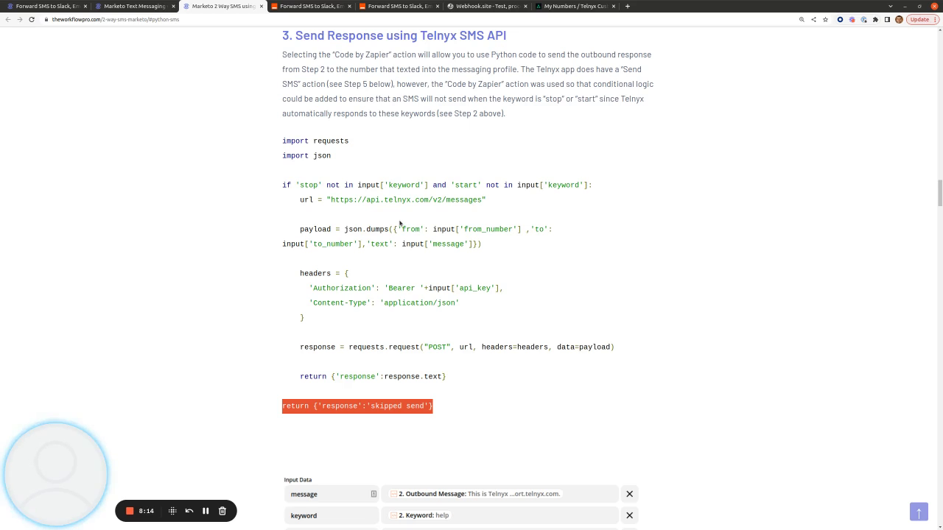
# Examine the Code by Zapier input data mapping for message, keyword, phone numbers and API key in the post.
pyautogui.scroll(-3, 399, 223)
pyautogui.scroll(-3, 399, 220)
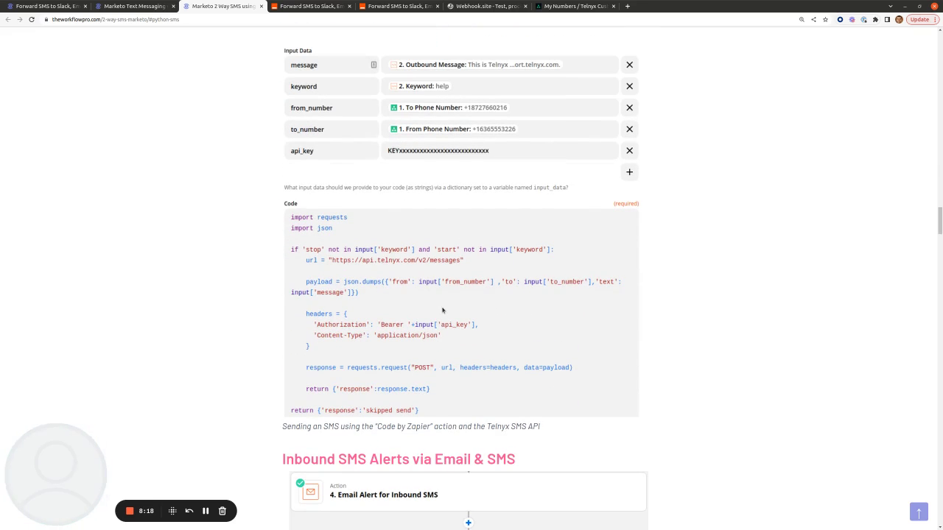
pyautogui.scroll(1, 442, 310)
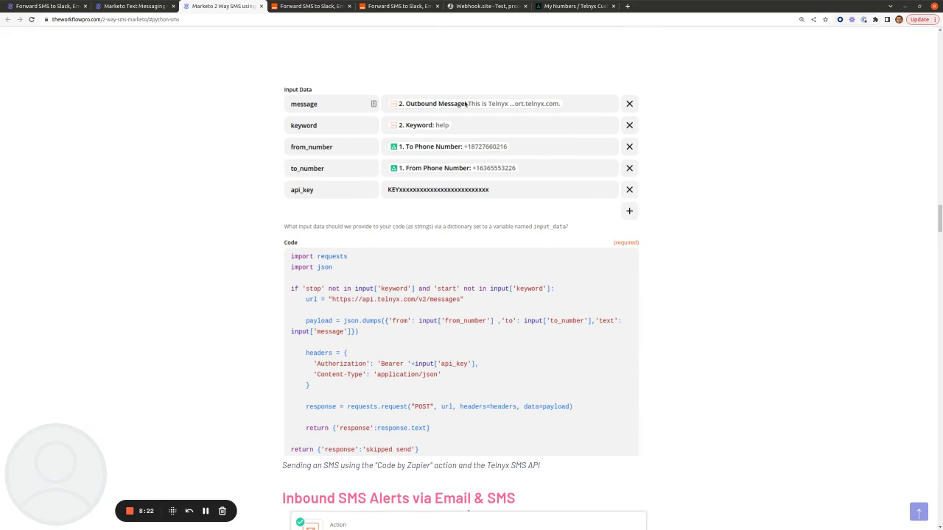
pyautogui.scroll(-1, 424, 190)
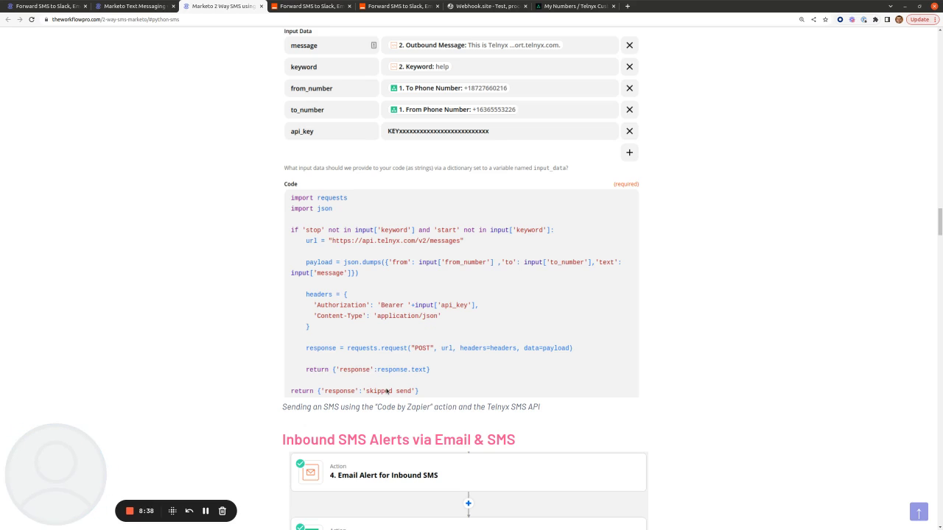
pyautogui.scroll(3, 437, 248)
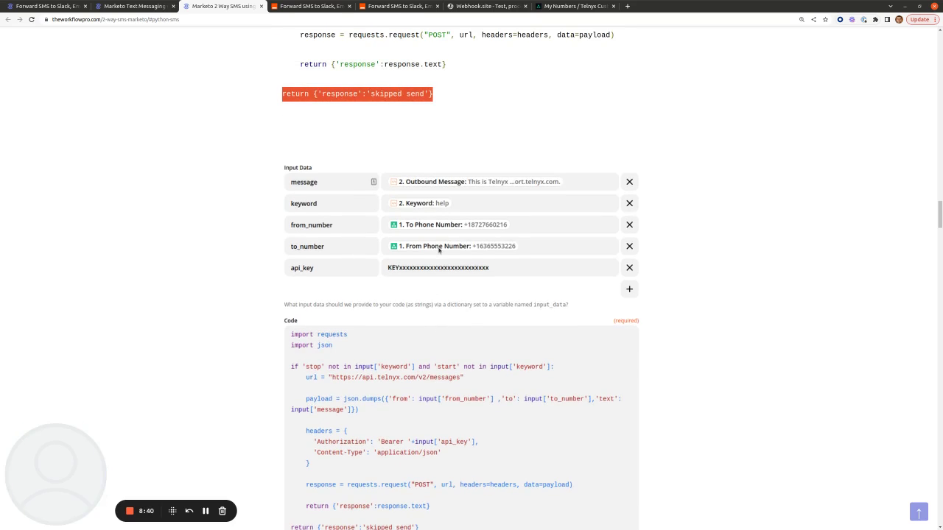
pyautogui.scroll(5, 438, 250)
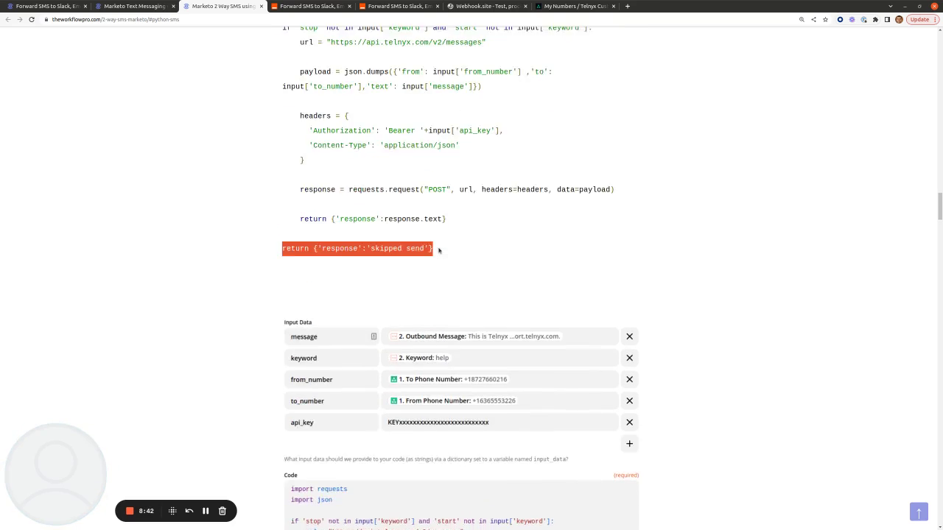
pyautogui.scroll(2, 385, 172)
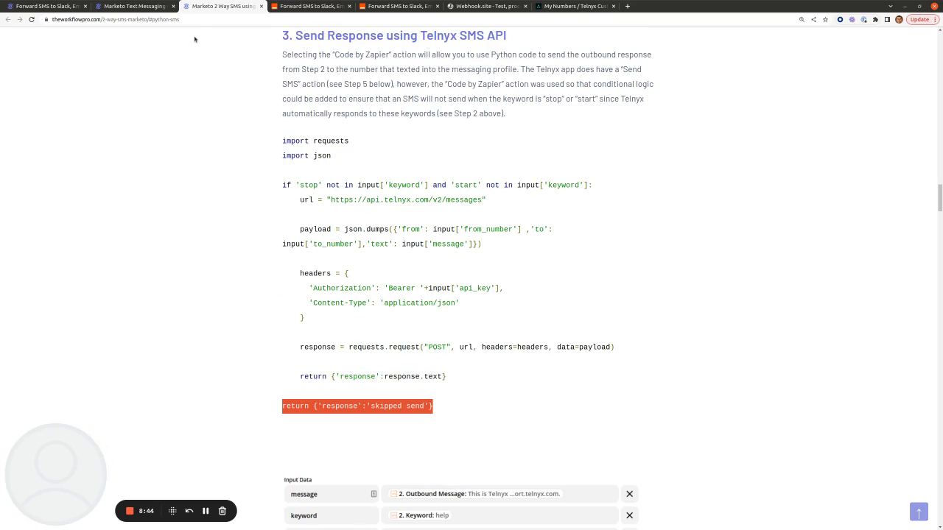
pyautogui.doubleClick(192, 19)
# Read the Forward SMS to Another Number and Forward SMS to Email sections of the Forward SMS to Slack post.
pyautogui.click(44, 6)
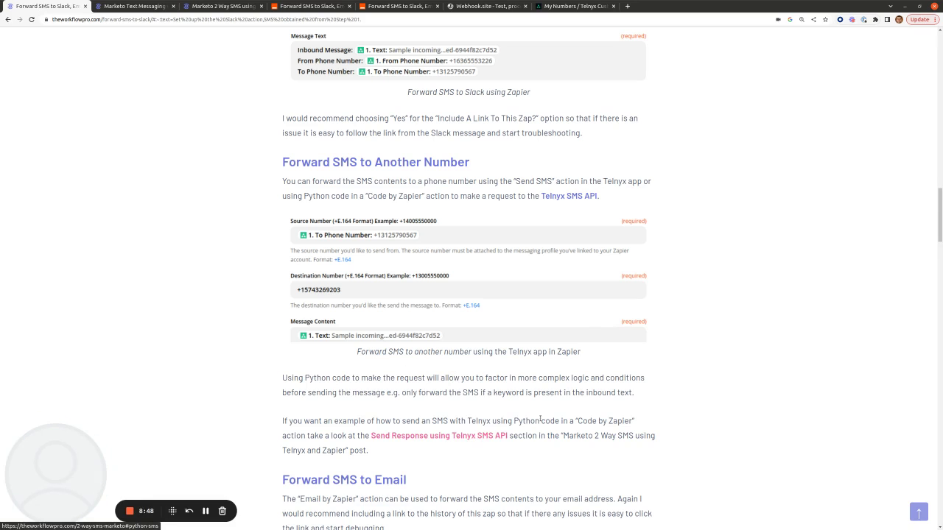
pyautogui.scroll(-4, 582, 317)
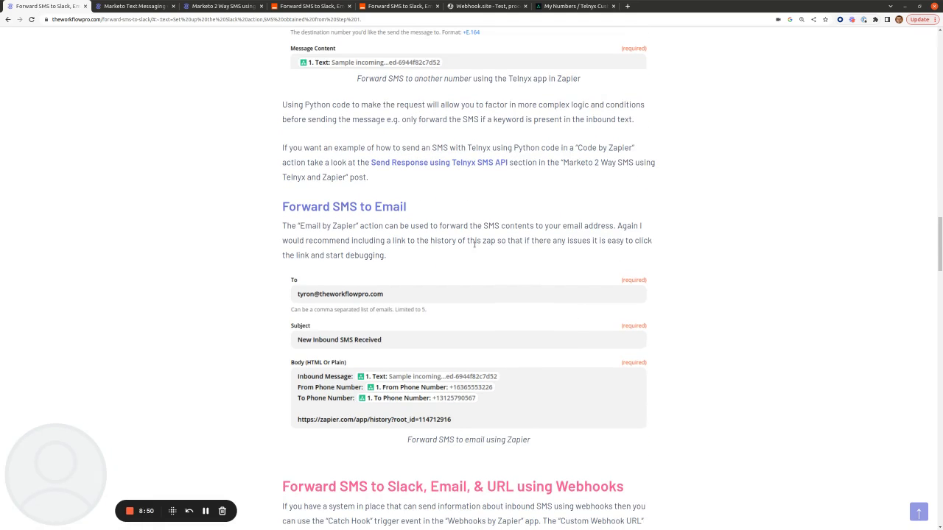
# Return to the Zap, open the Forward SMS to Email action's setup and review its recipient, subject, body and sender name.
pyautogui.click(310, 6)
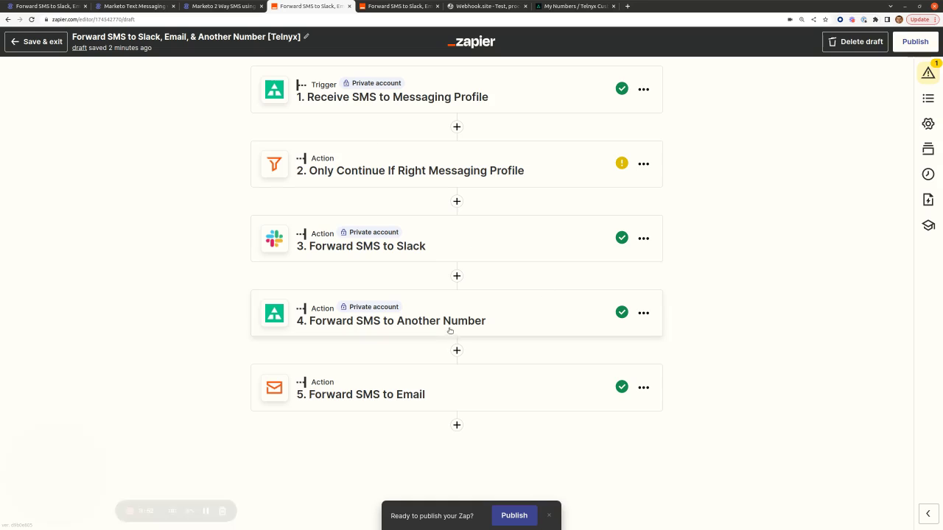
pyautogui.click(423, 391)
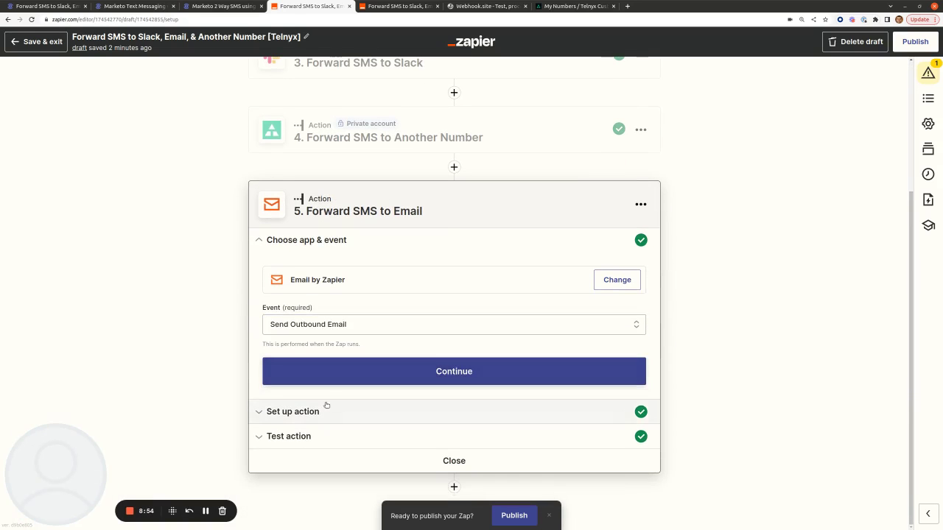
pyautogui.click(326, 407)
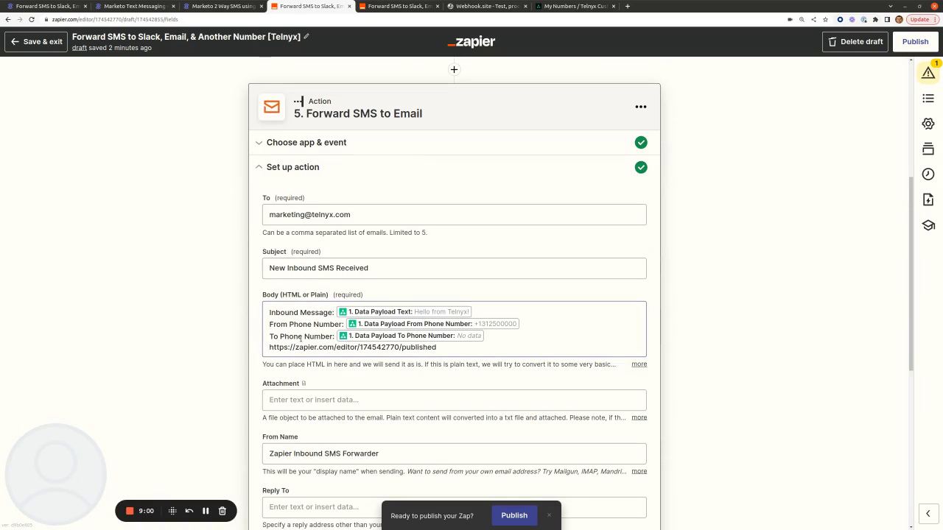
pyautogui.click(364, 214)
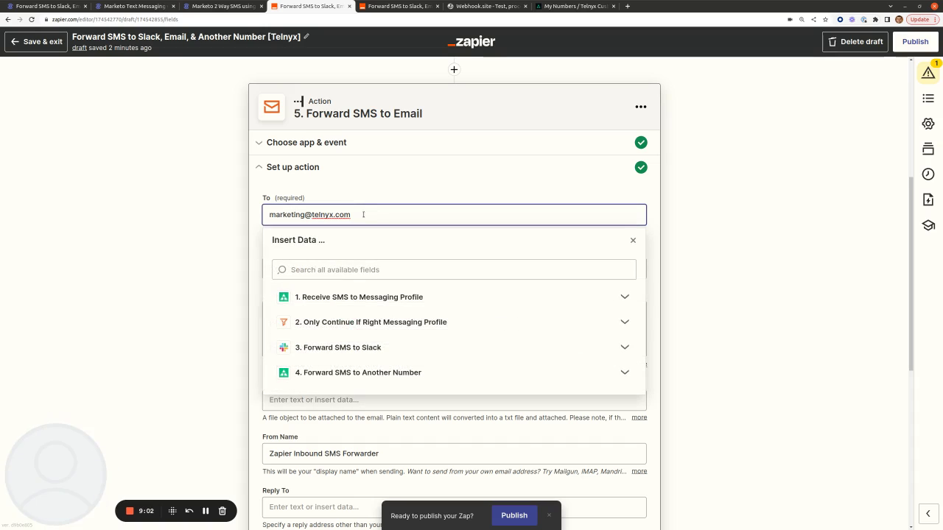
pyautogui.tripleClick(363, 214)
pyautogui.click(722, 247)
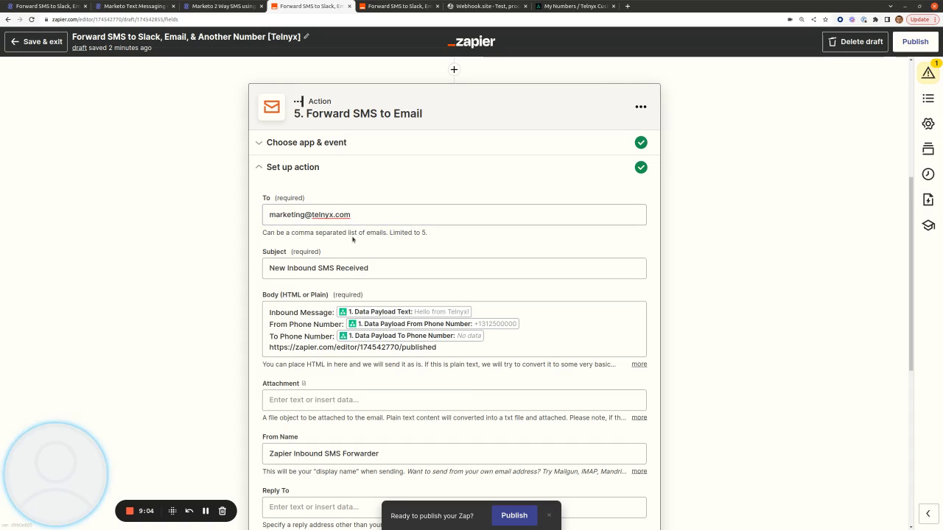
pyautogui.scroll(-3, 469, 254)
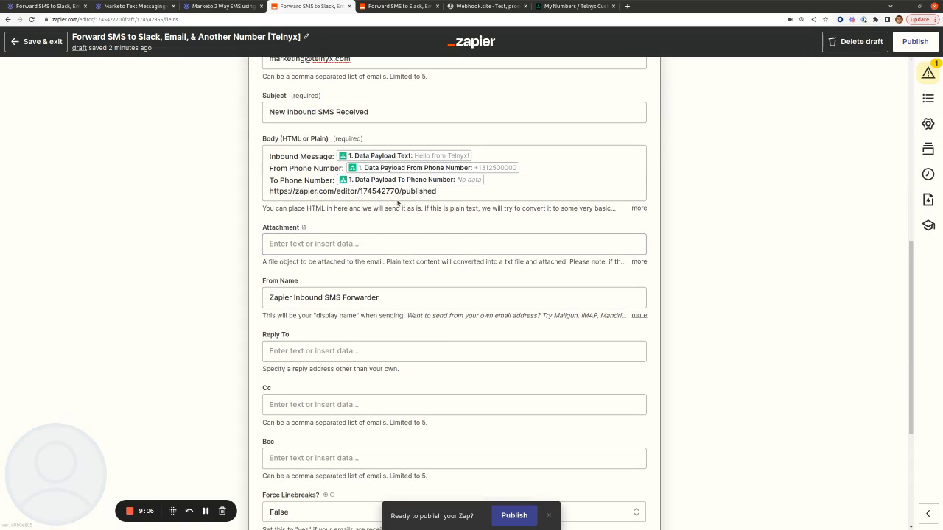
# Review the published Zap link in the Forward SMS to Email body and the remaining email options, and close the action.
pyautogui.tripleClick(329, 193)
pyautogui.click(329, 193)
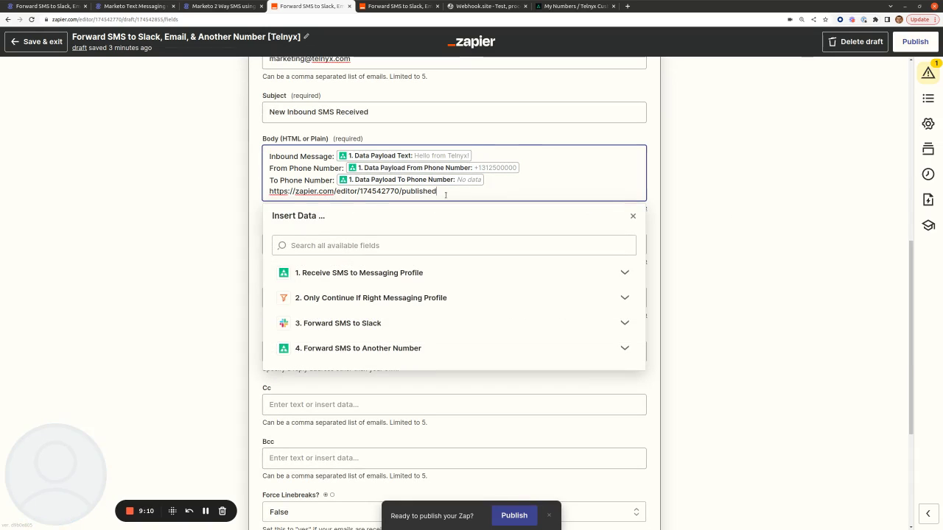
pyautogui.click(734, 200)
pyautogui.scroll(-4, 734, 200)
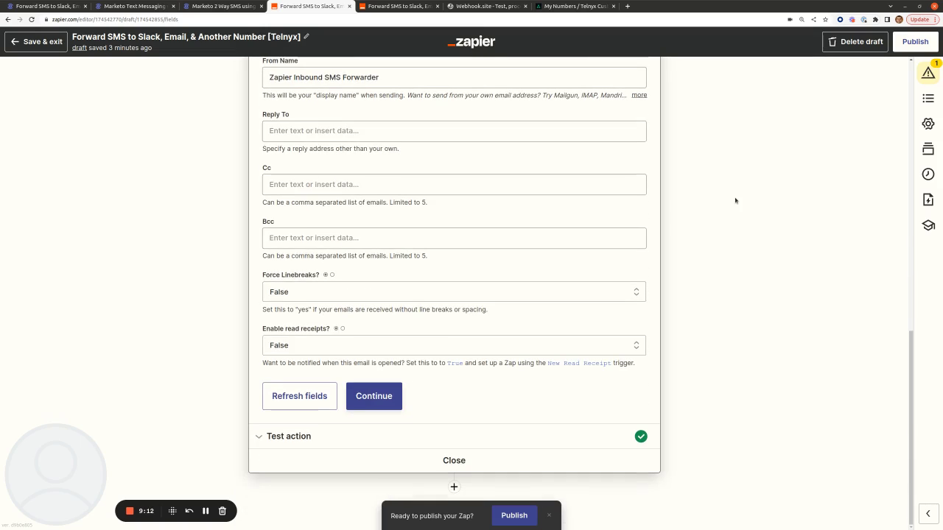
pyautogui.click(492, 459)
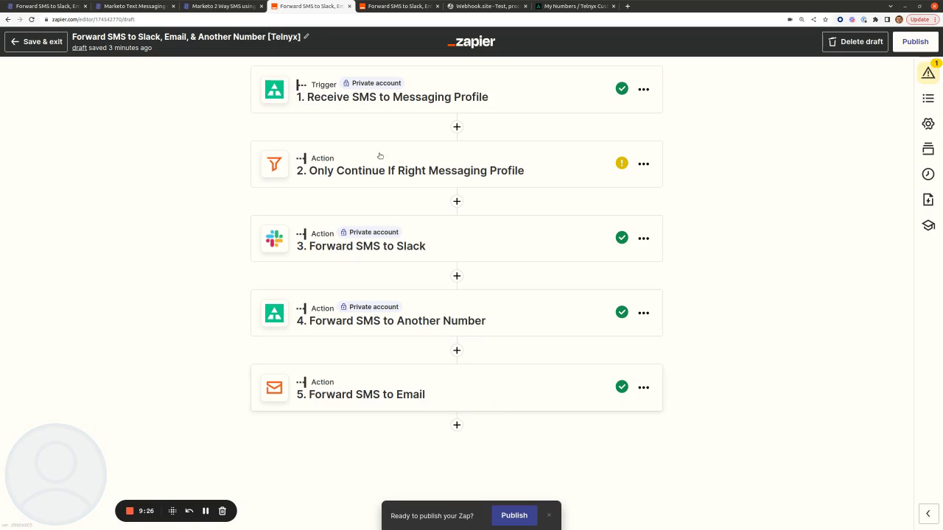
# Switch to the webhook version of the Zap and open its Catch Webhook with Inbound SMS Information trigger.
pyautogui.click(387, 10)
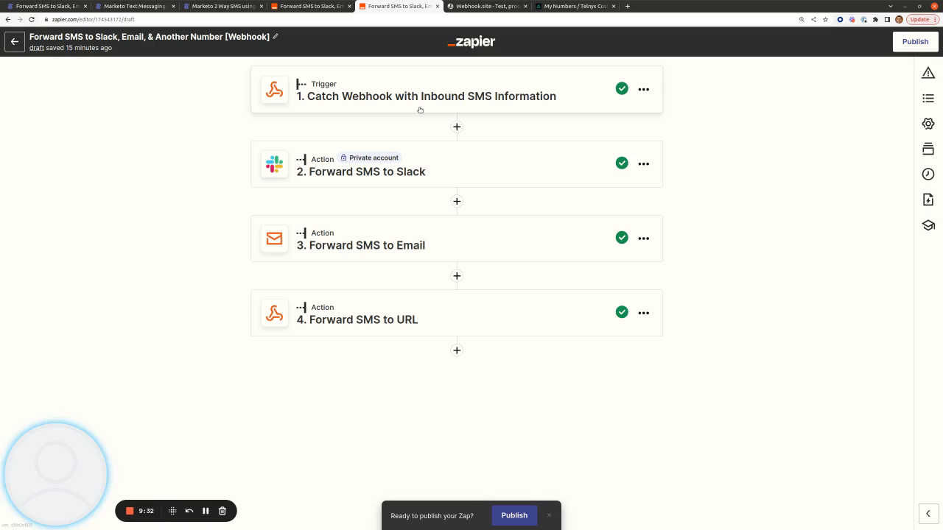
pyautogui.click(419, 110)
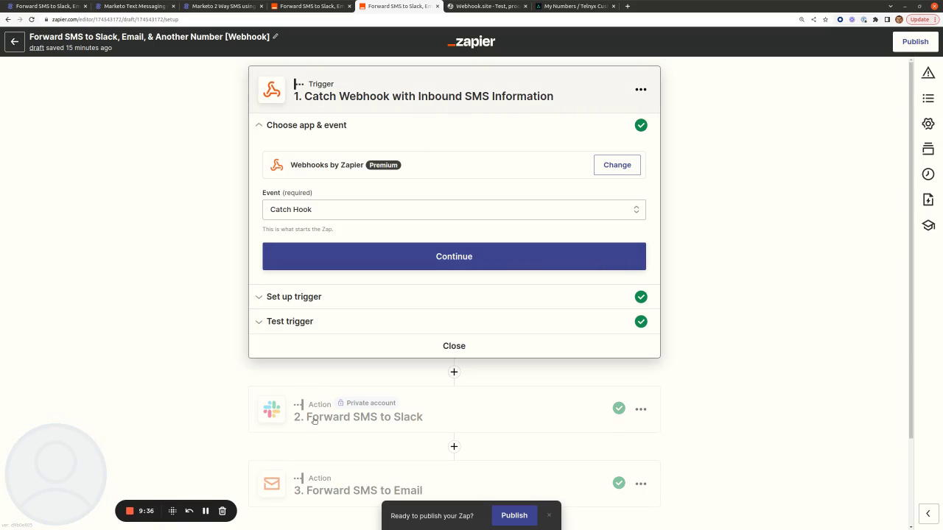
pyautogui.click(205, 510)
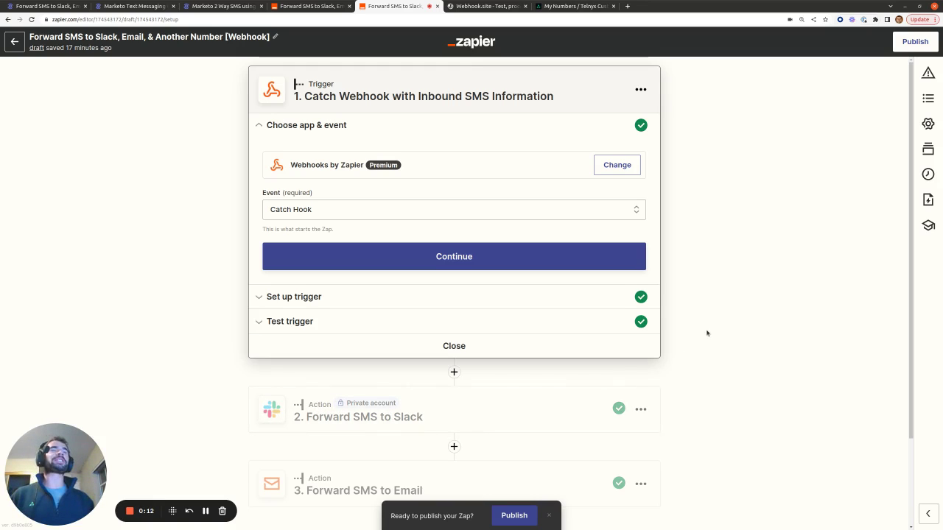
# Read the post's section on forwarding SMS to Slack, Email and URL using webhooks, including the Catch Hook setup.
pyautogui.click(50, 5)
pyautogui.scroll(-5, 506, 263)
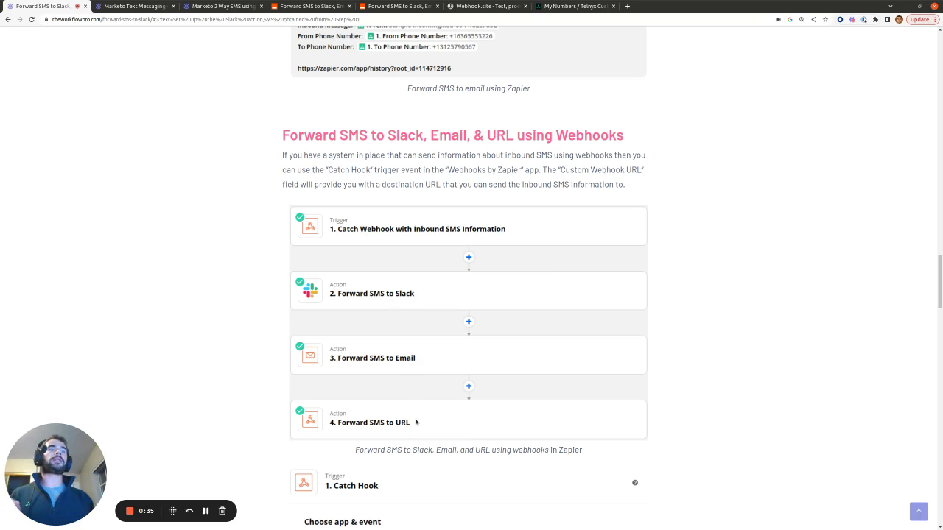
pyautogui.scroll(-6, 446, 371)
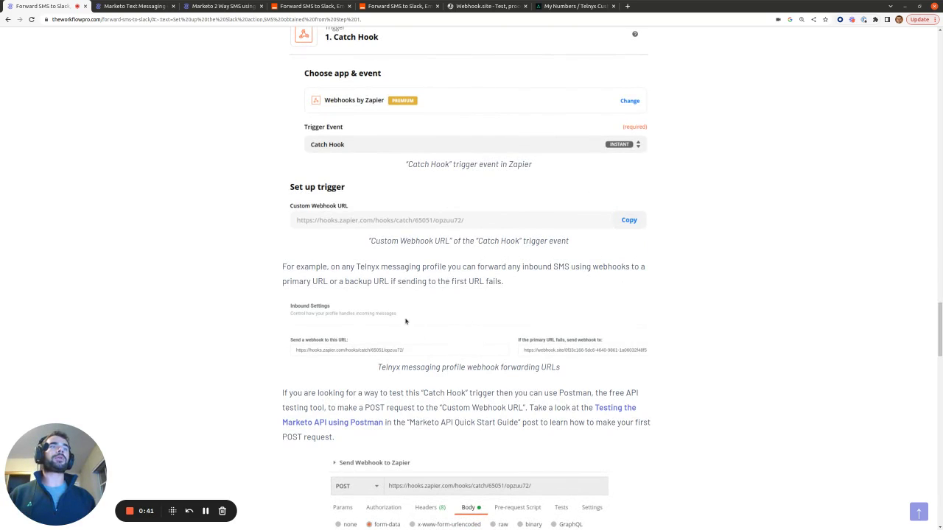
# In the Telnyx portal, open the second Marketo SMS Notifications messaging profile and highlight its primary inbound webhook URL.
pyautogui.click(575, 5)
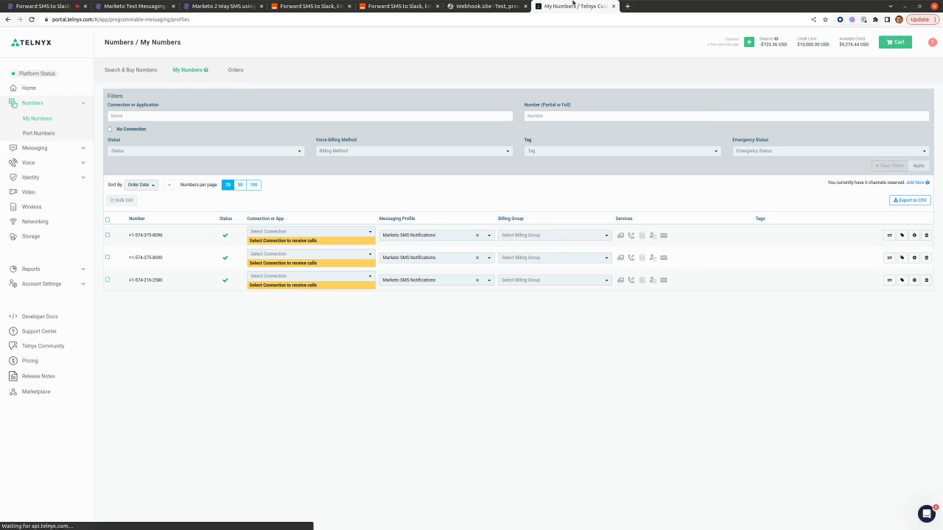
pyautogui.click(43, 147)
pyautogui.click(46, 135)
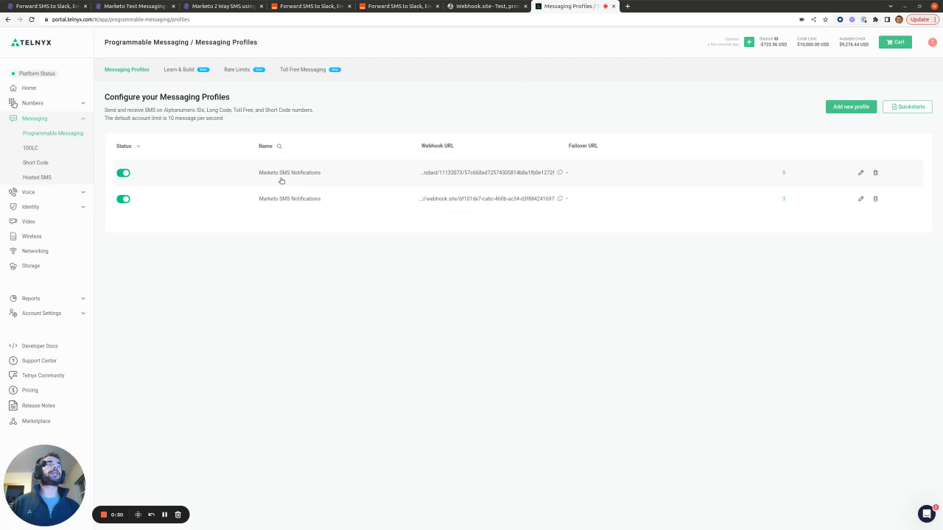
pyautogui.click(282, 199)
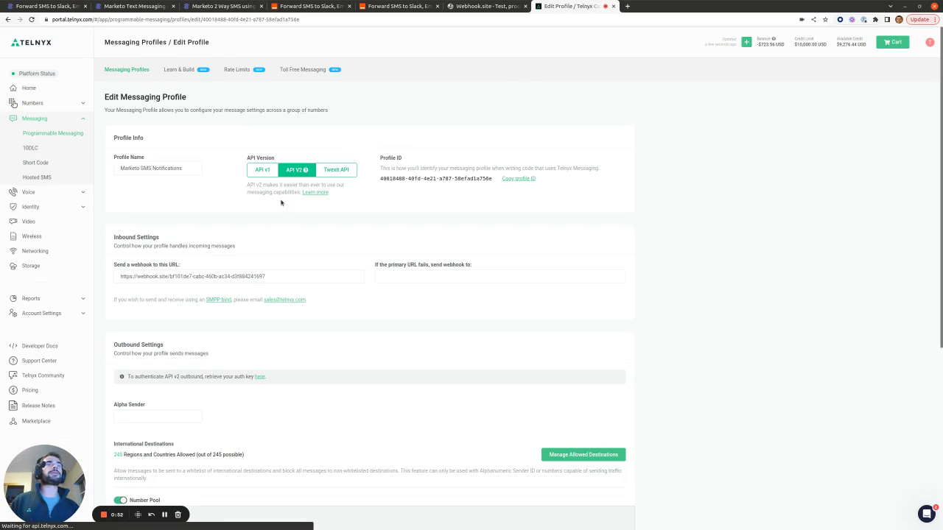
pyautogui.scroll(-1, 358, 213)
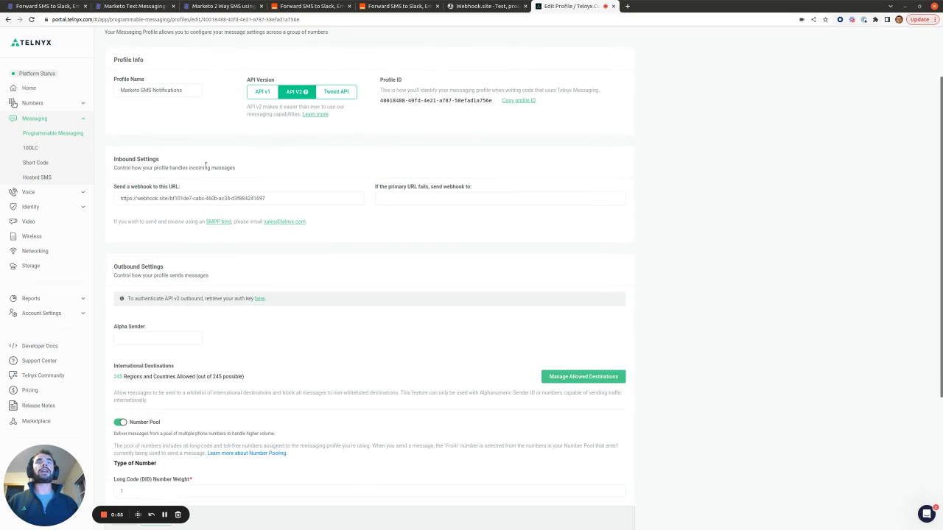
pyautogui.tripleClick(151, 198)
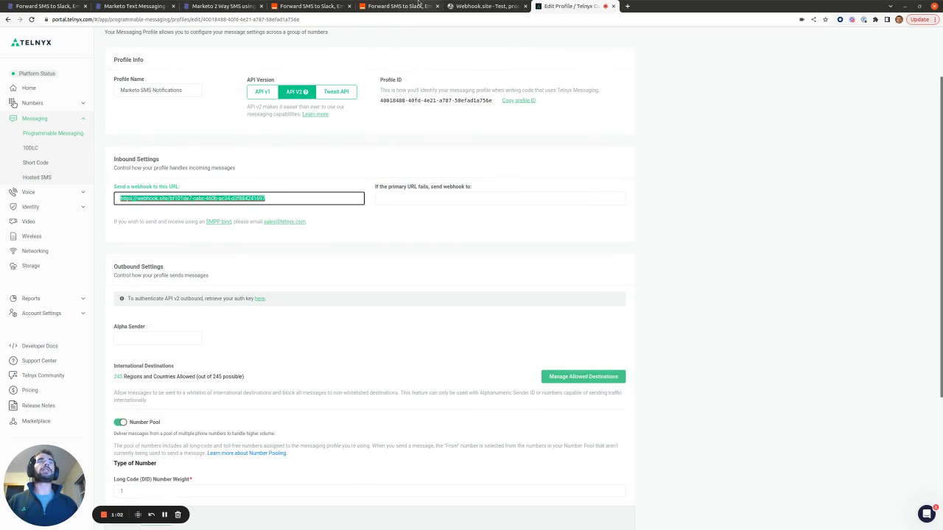
# Return to the webhook Zap, refresh the Catch Hook trigger's fields and copy its webhook URL from the trigger test.
pyautogui.click(394, 6)
pyautogui.click(362, 318)
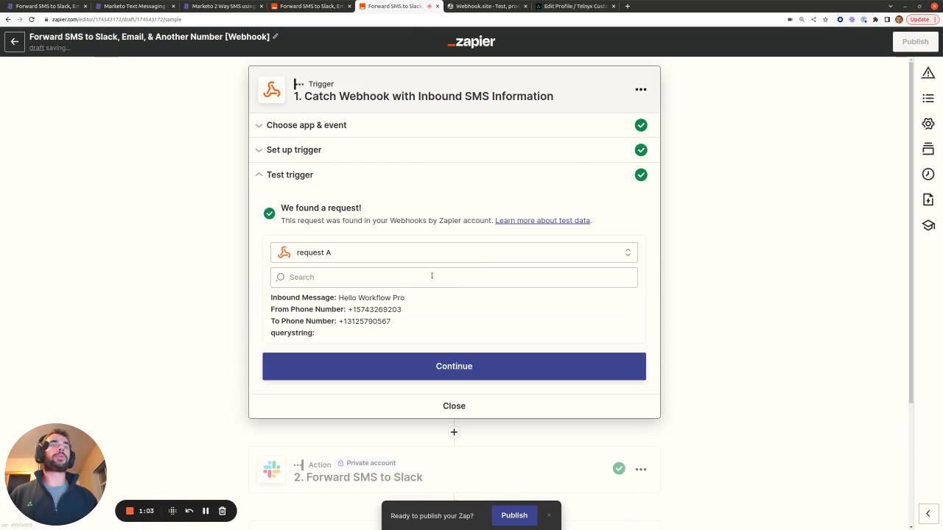
pyautogui.click(326, 152)
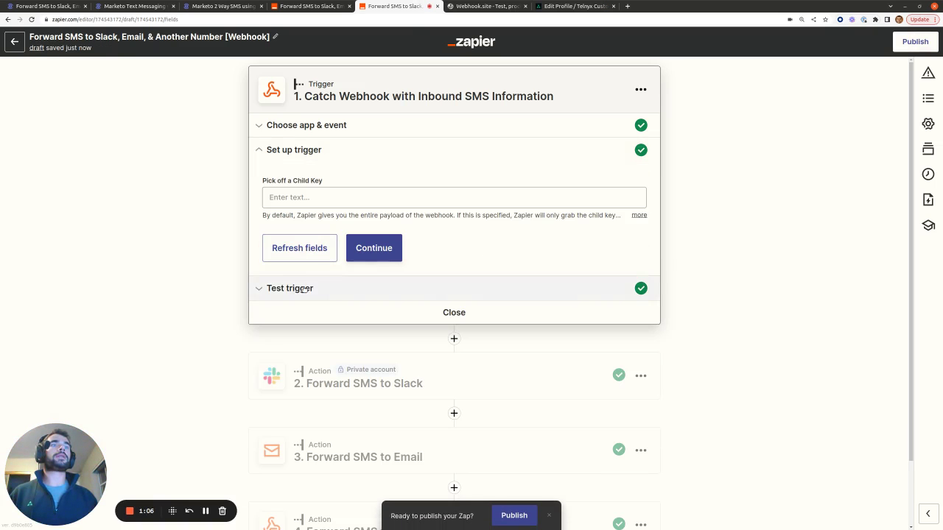
pyautogui.click(309, 288)
pyautogui.click(305, 150)
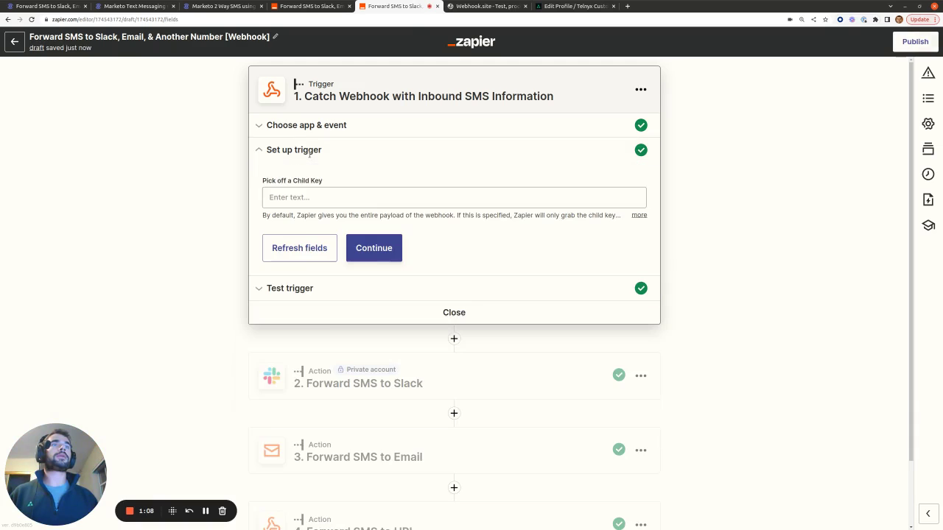
pyautogui.click(300, 249)
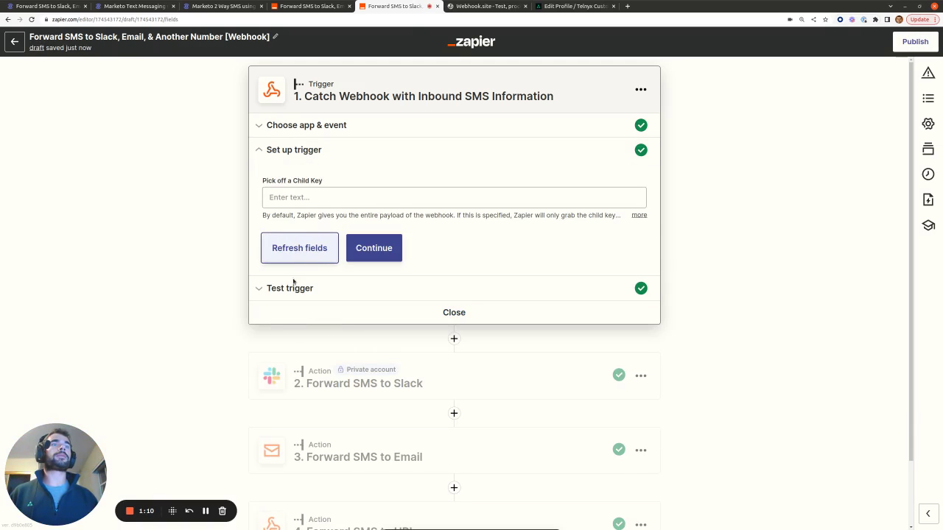
pyautogui.click(373, 249)
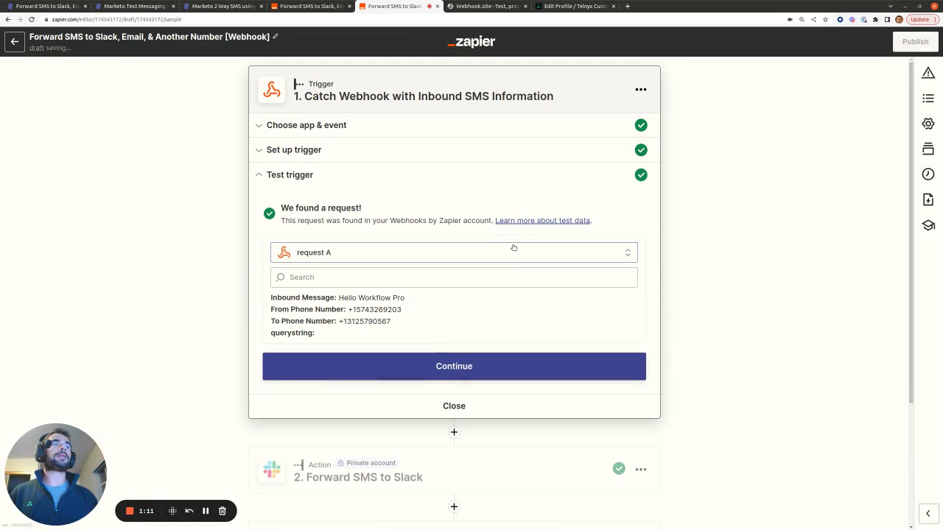
pyautogui.click(511, 251)
pyautogui.click(611, 256)
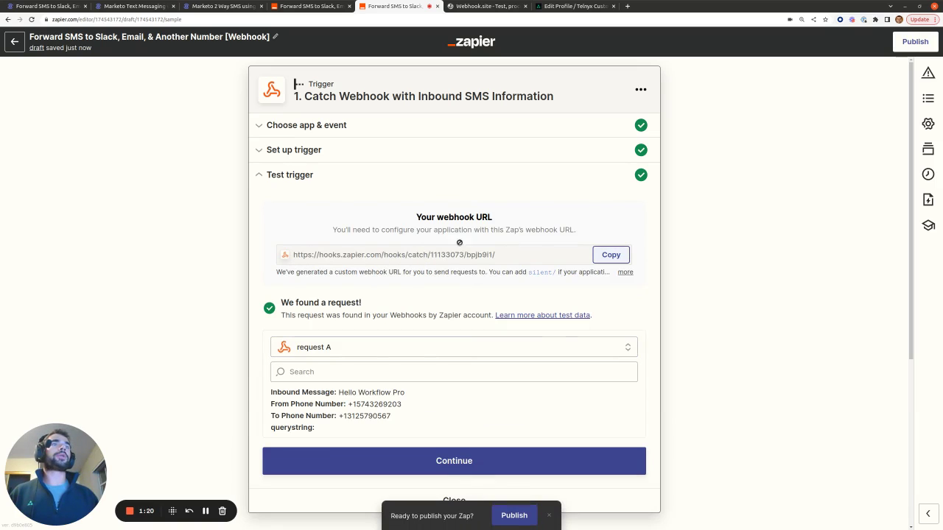
# Compare the Telnyx profile's inbound webhook setting with the Zap's webhook URL, and look over the Zap's forwarding actions.
pyautogui.click(567, 6)
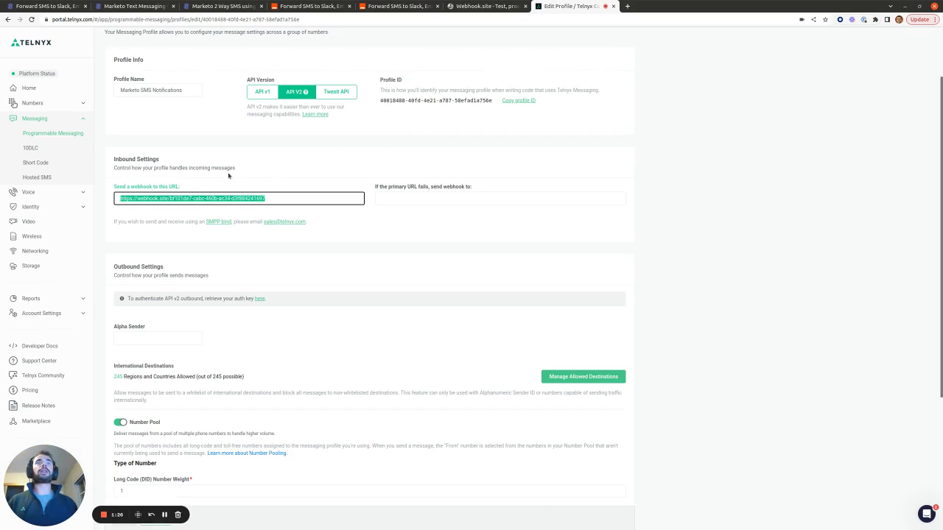
pyautogui.click(398, 6)
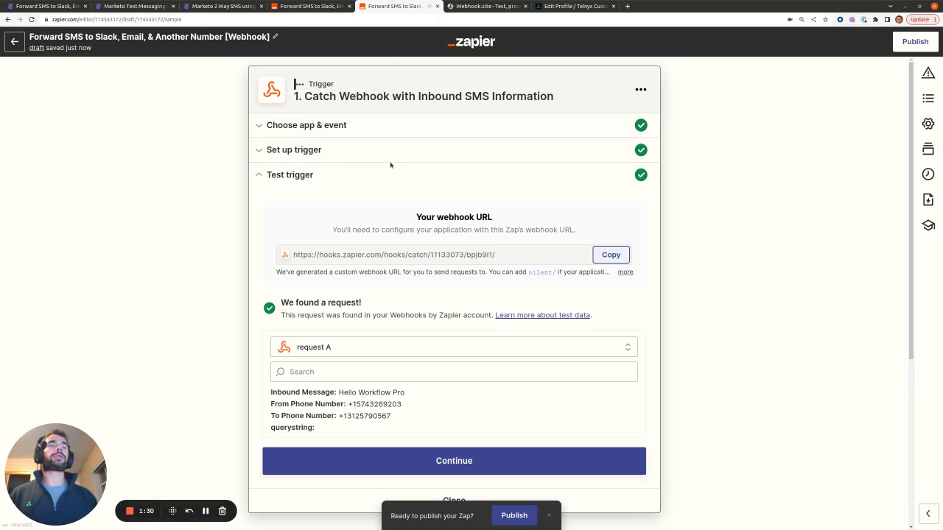
pyautogui.scroll(-4, 421, 206)
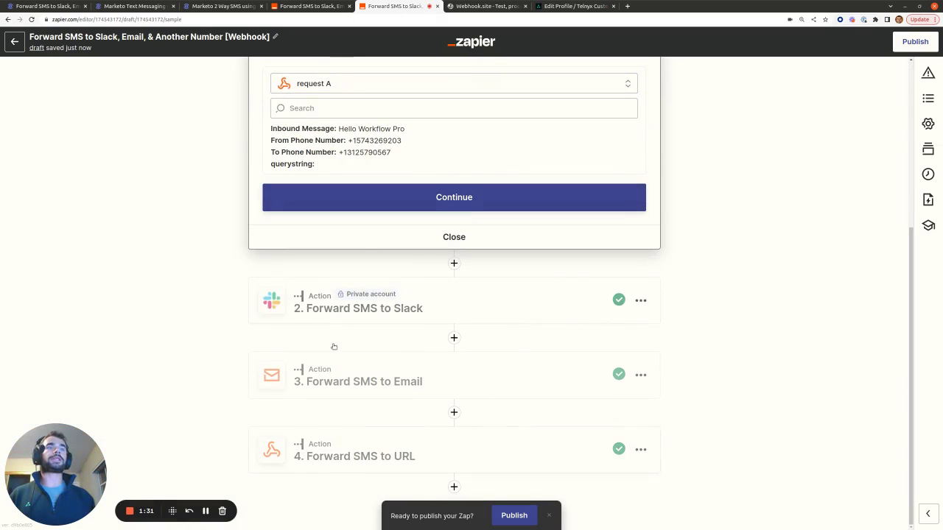
pyautogui.scroll(4, 427, 284)
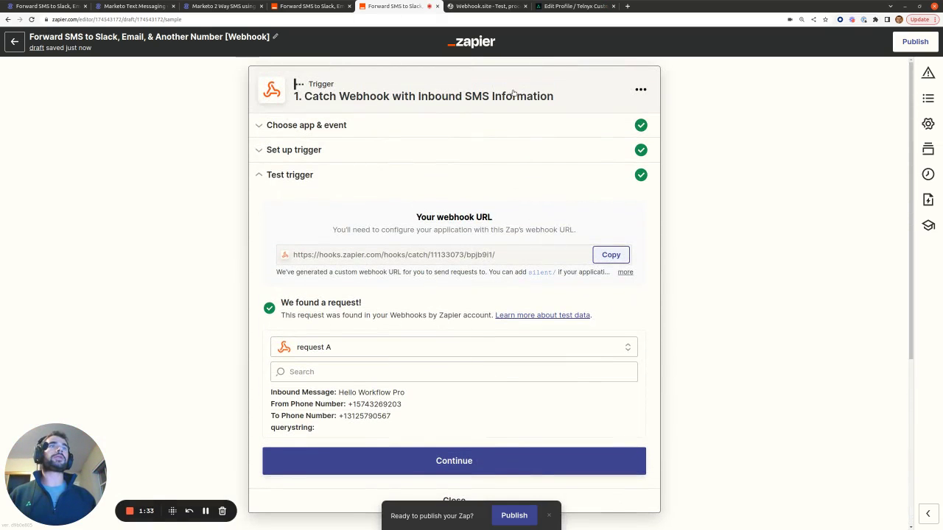
# Compare the Telnyx Zap's Receive a Message trigger with the messaging profile's inbound webhook fields, and return to the webhook Zap.
pyautogui.click(564, 8)
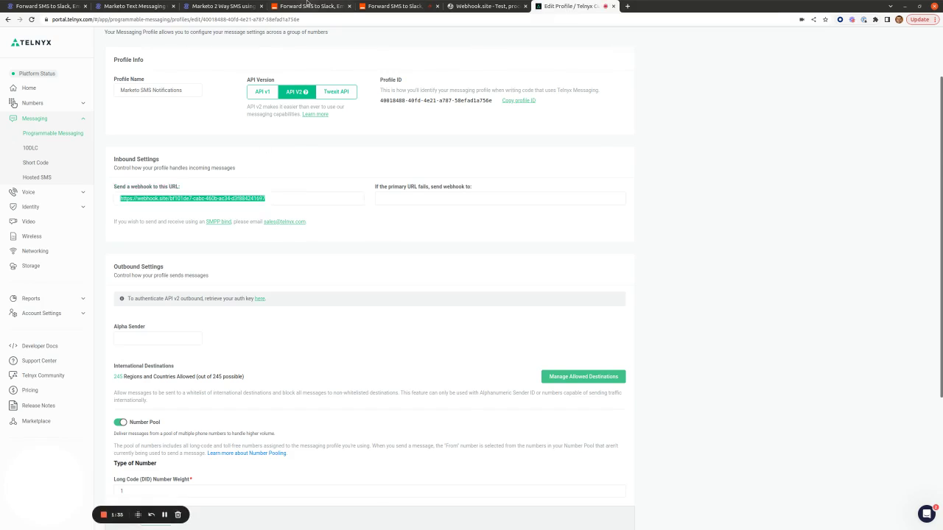
pyautogui.click(309, 6)
pyautogui.click(371, 99)
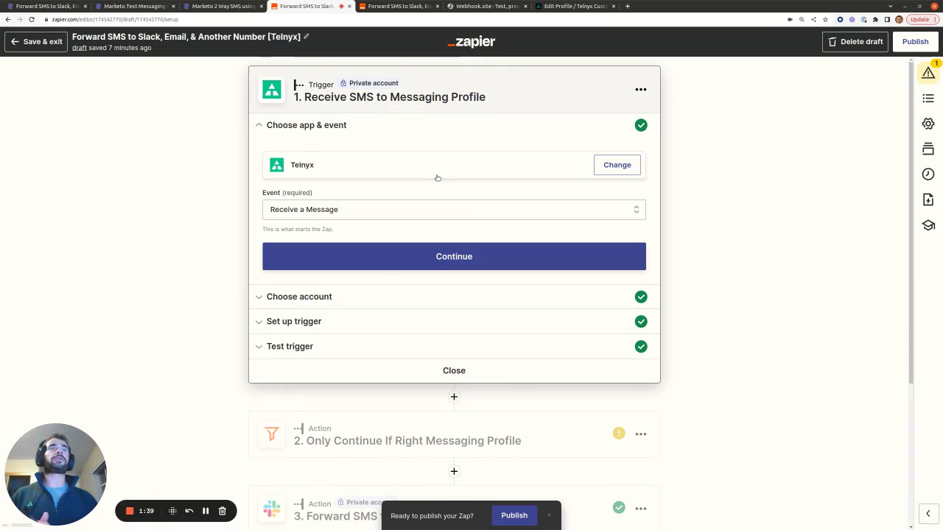
pyautogui.click(569, 6)
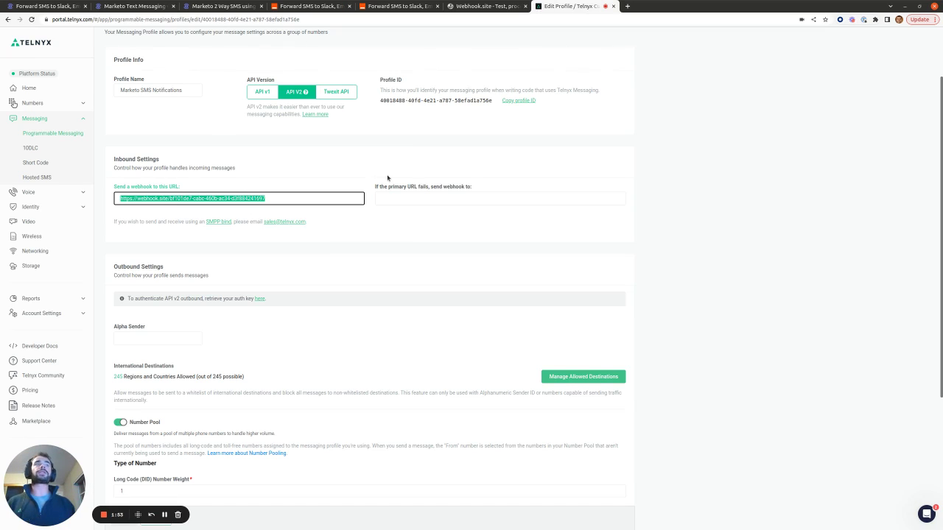
pyautogui.click(398, 6)
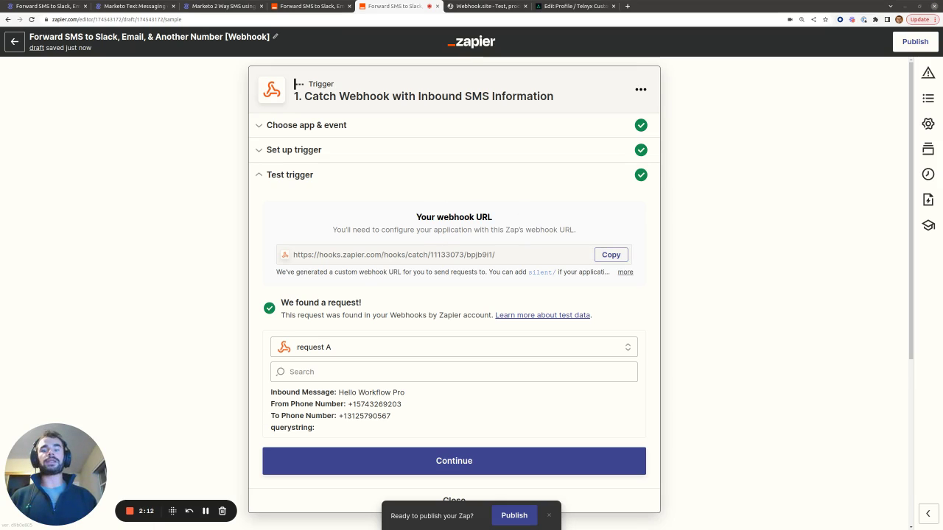
# Switch to Postman, maximize it and examine the Send Webhook to Zapier request's URL, form-data and response.
pyautogui.hotkey('alt', 'Tab')
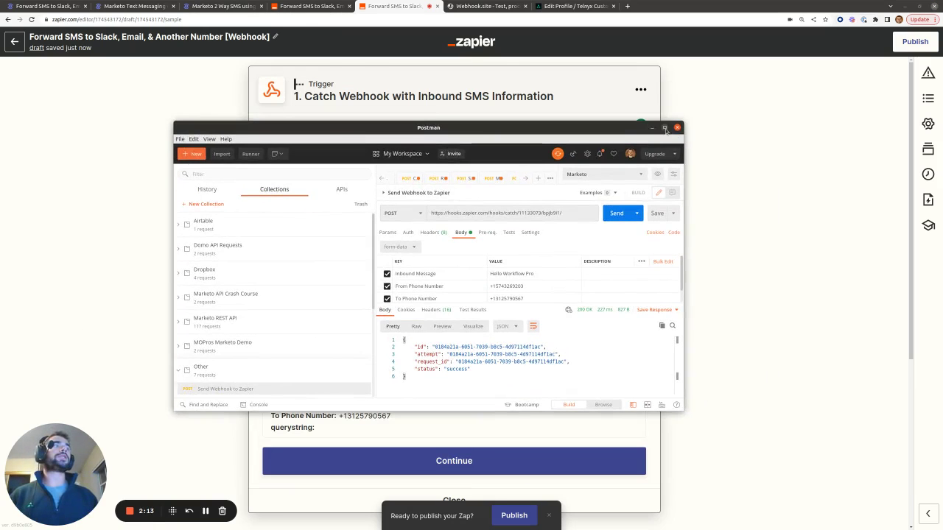
pyautogui.doubleClick(666, 130)
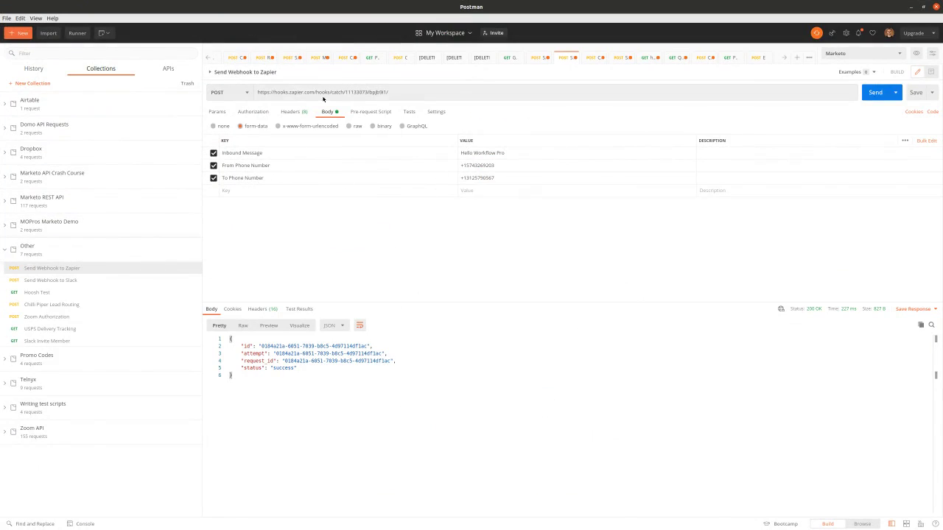
pyautogui.tripleClick(292, 92)
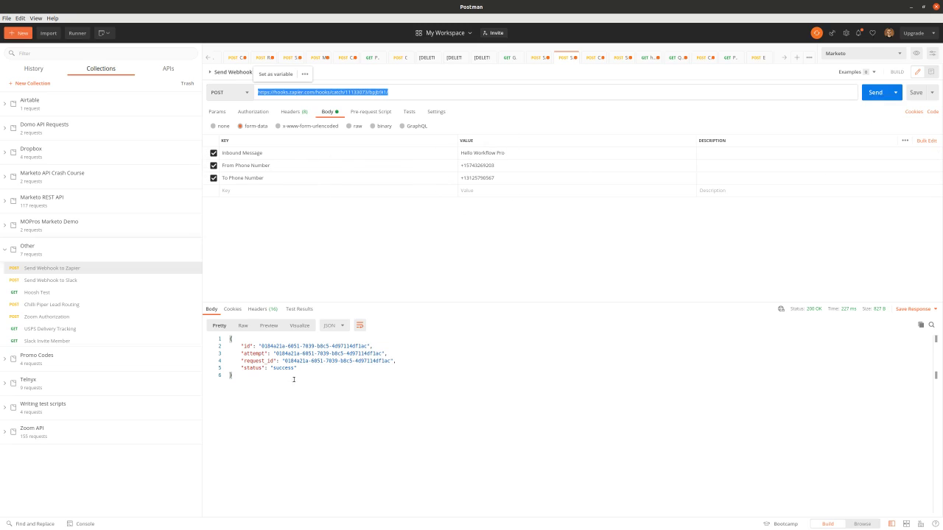
pyautogui.moveTo(296, 367); pyautogui.dragTo(229, 339)
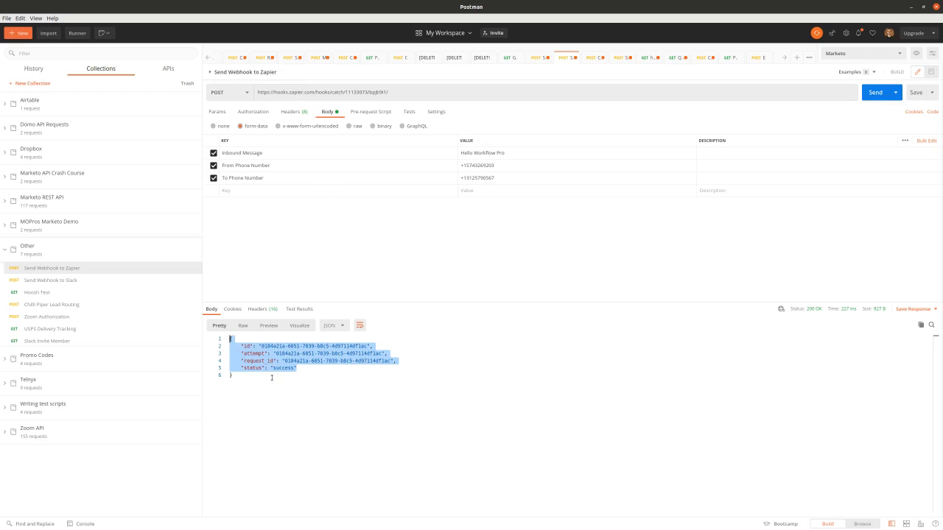
# Minimize Postman and examine the inbound message and phone number fields of request A in the Zap's trigger test.
pyautogui.click(912, 7)
pyautogui.scroll(-2, 401, 328)
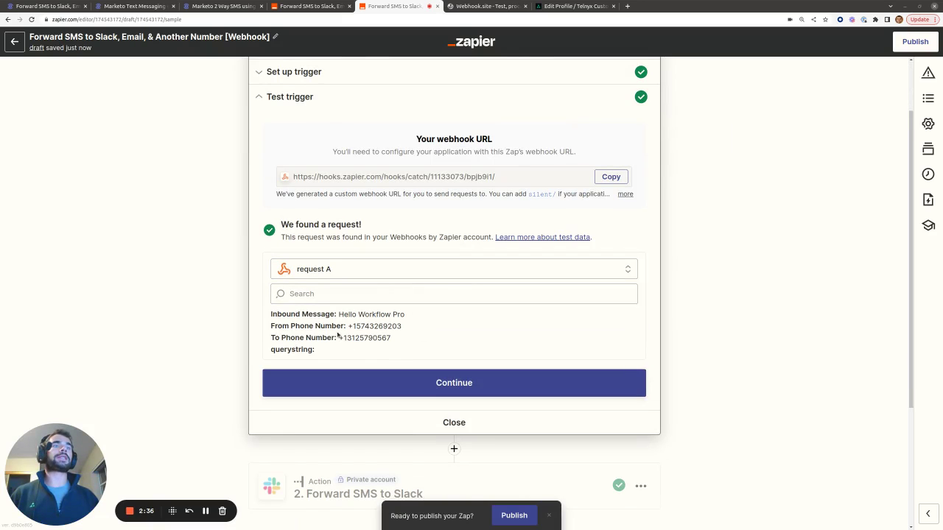
pyautogui.moveTo(397, 340); pyautogui.dragTo(269, 315)
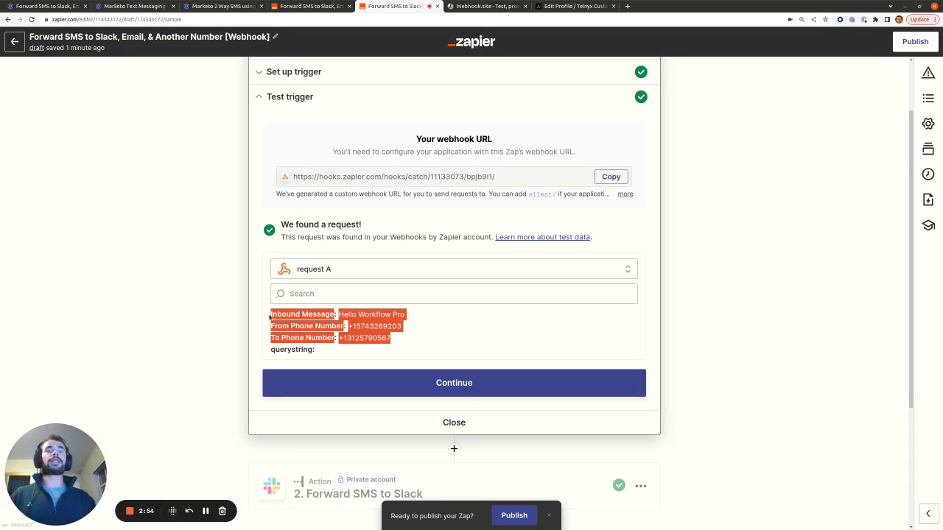
# Close the webhook trigger and examine the Forward SMS to Slack action's channel, message text and bot settings.
pyautogui.click(454, 421)
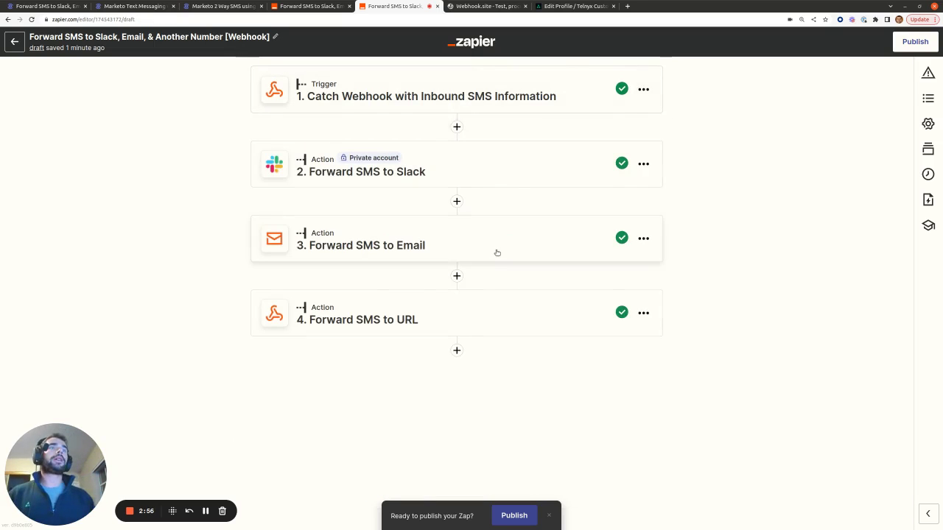
pyautogui.click(434, 172)
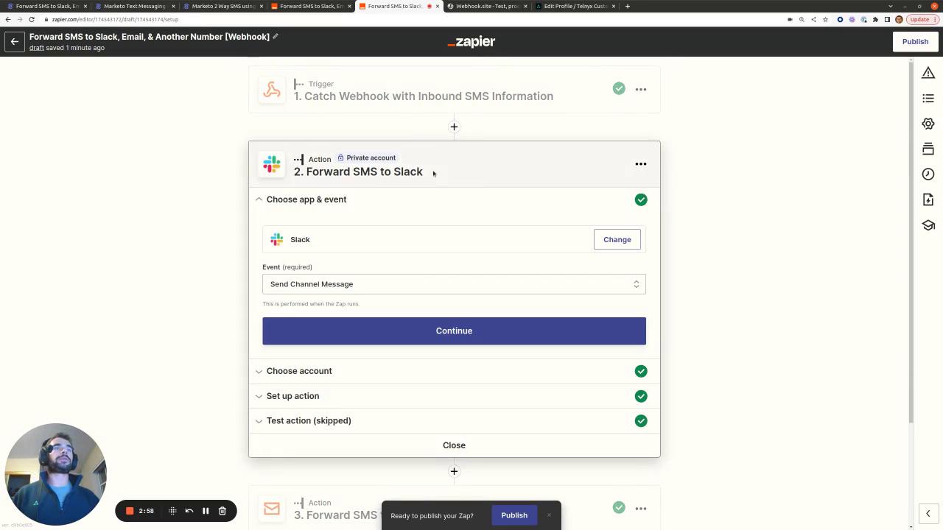
pyautogui.click(346, 393)
pyautogui.scroll(-3, 506, 267)
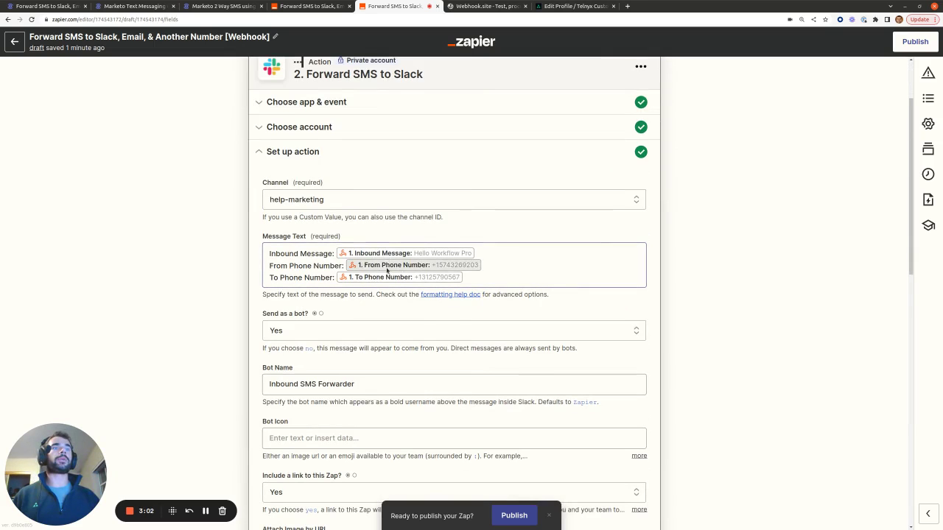
pyautogui.scroll(-5, 460, 307)
pyautogui.scroll(-6, 462, 308)
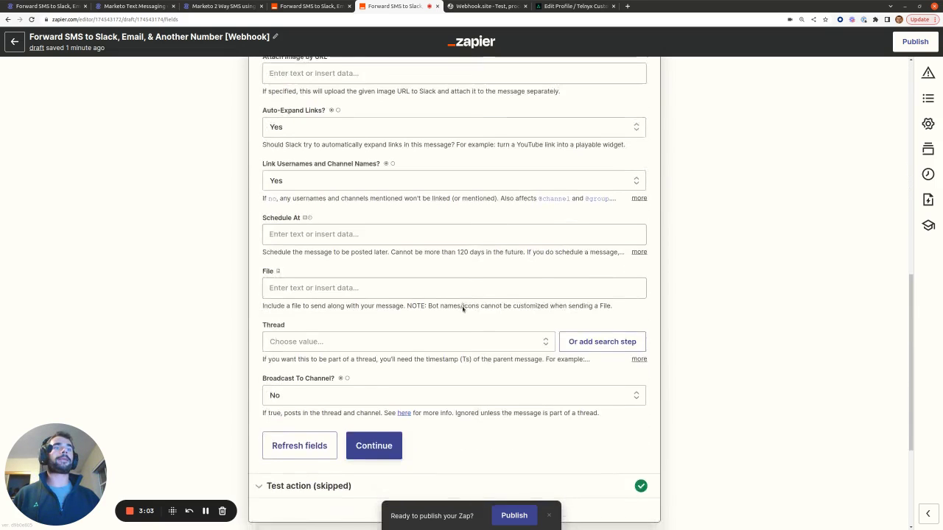
# Examine the recipient, subject, body and sender name settings of the Forward SMS to Email action.
pyautogui.click(401, 377)
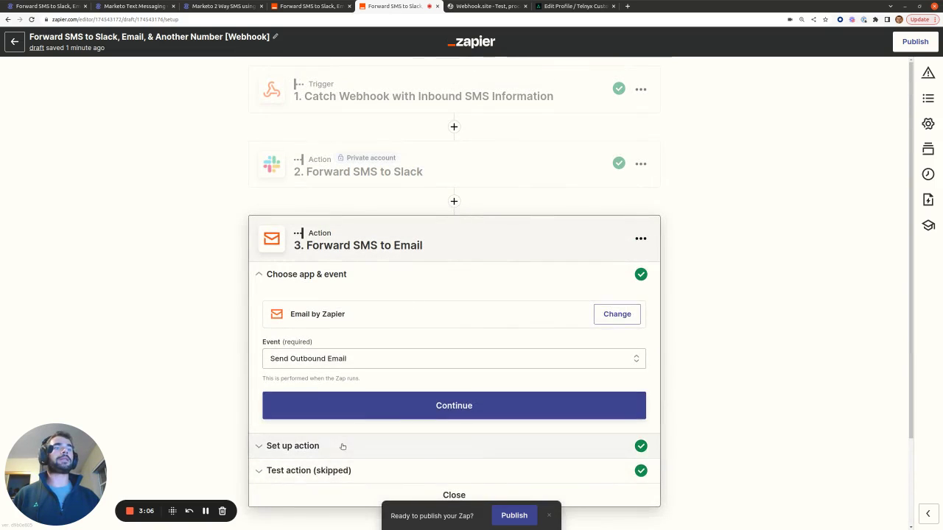
pyautogui.click(412, 446)
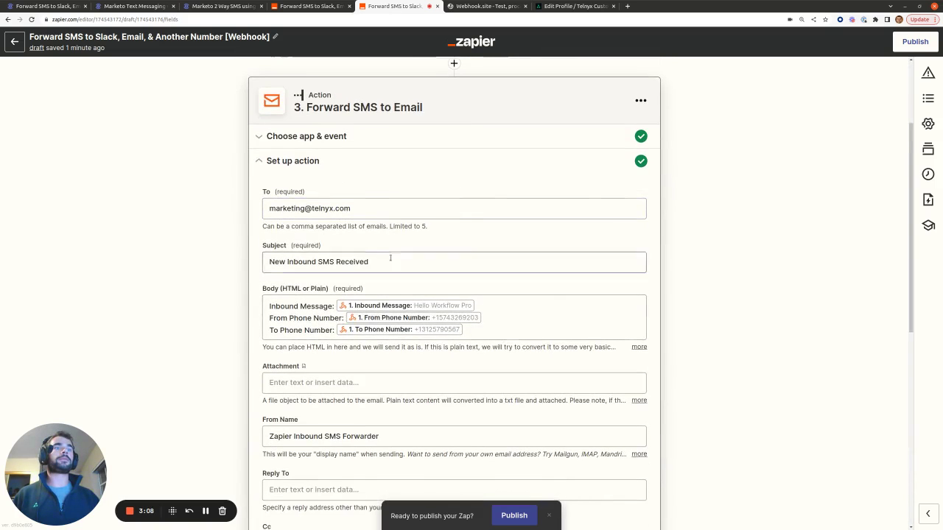
pyautogui.scroll(-6, 389, 254)
# Open the Forward SMS to URL action's setup, and copy the unique URL from Webhook.site.
pyautogui.click(372, 455)
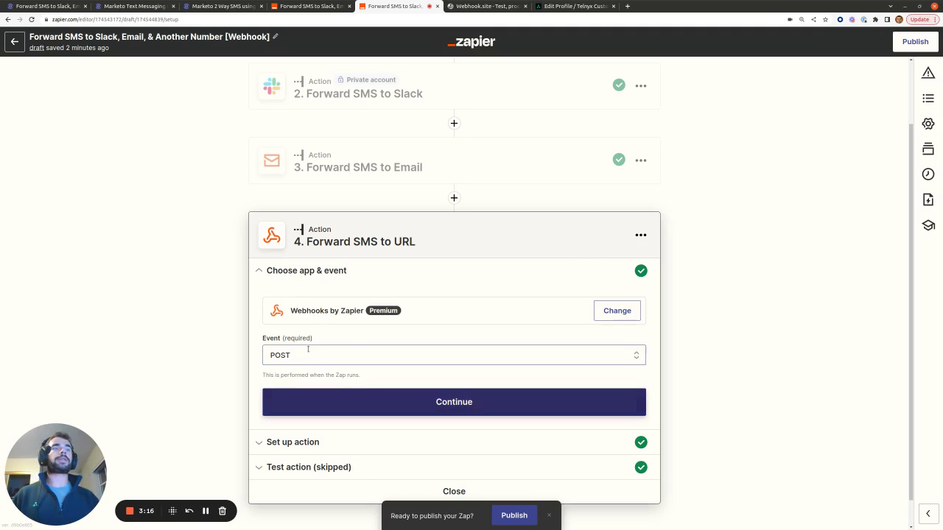
pyautogui.click(328, 440)
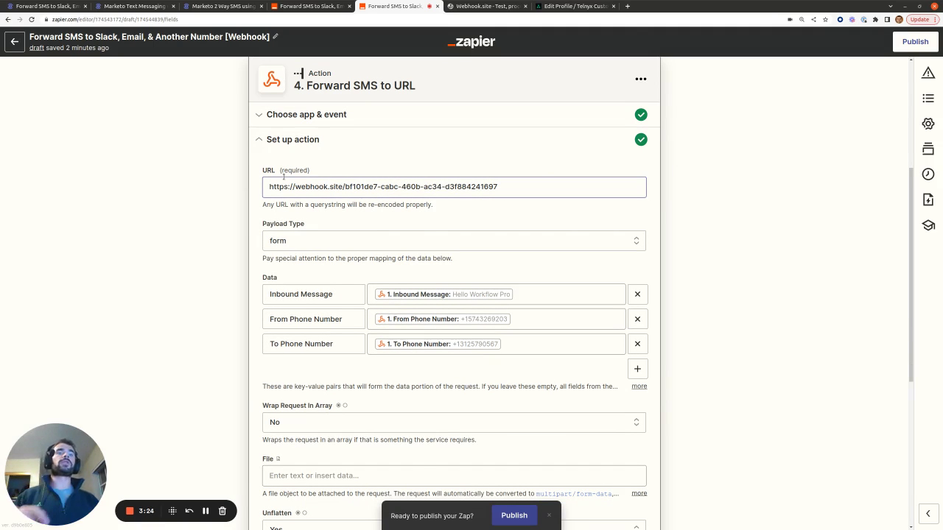
pyautogui.click(500, 10)
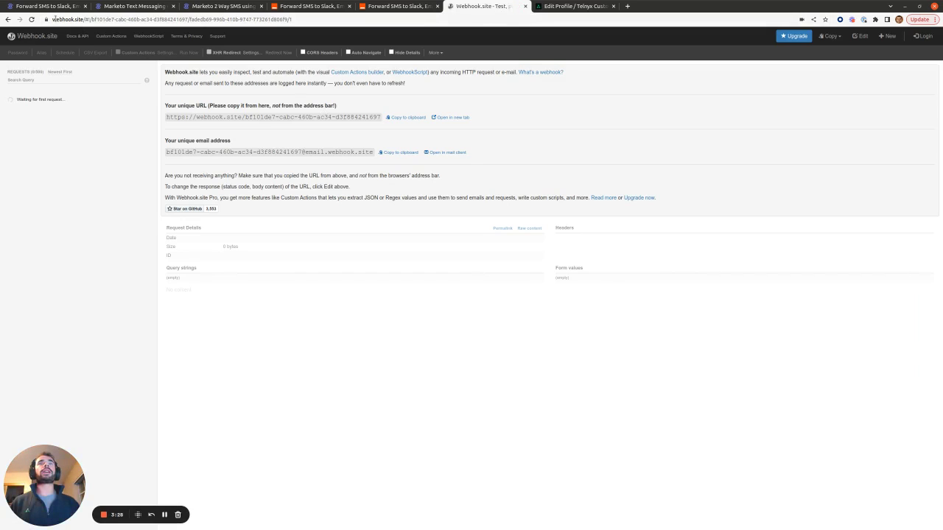
pyautogui.moveTo(56, 18); pyautogui.dragTo(101, 19)
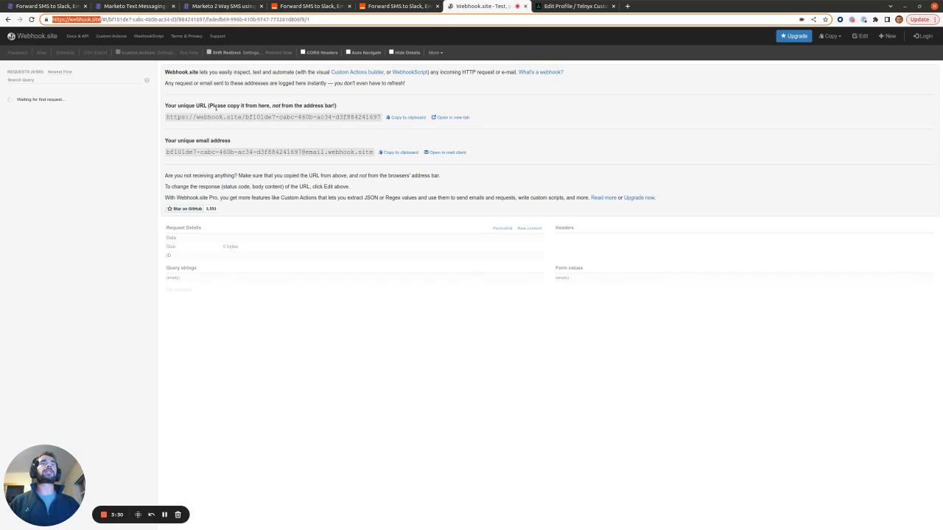
pyautogui.click(402, 117)
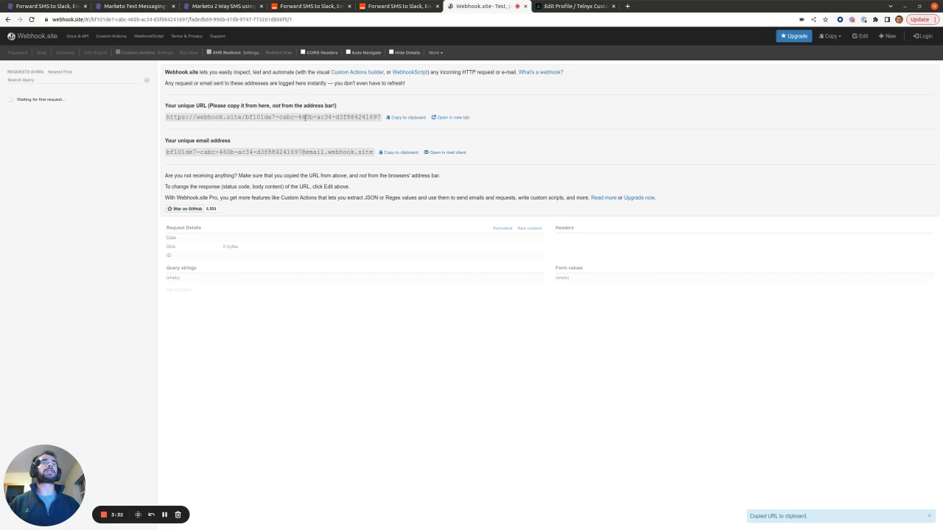
# Compare the Forward SMS to URL action's URL with the Webhook.site address, and look over its payload, data and header fields.
pyautogui.click(386, 8)
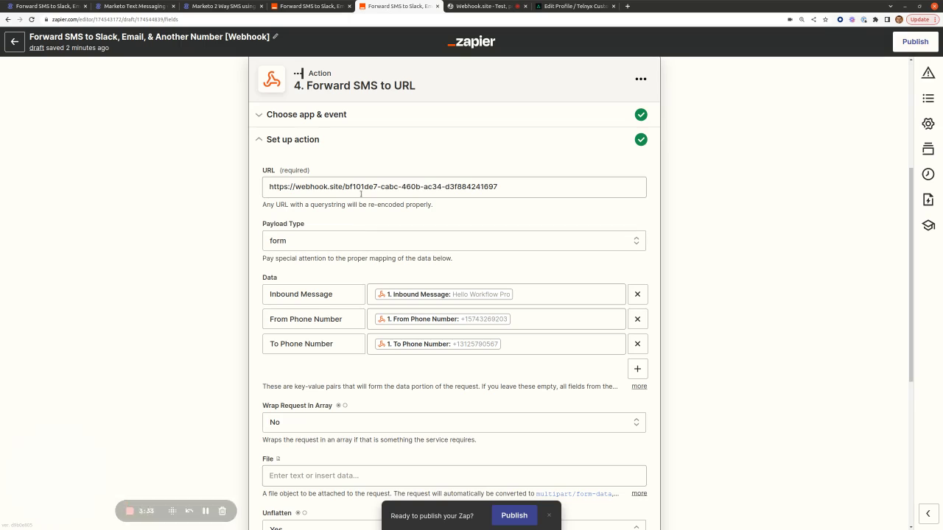
pyautogui.scroll(-4, 493, 297)
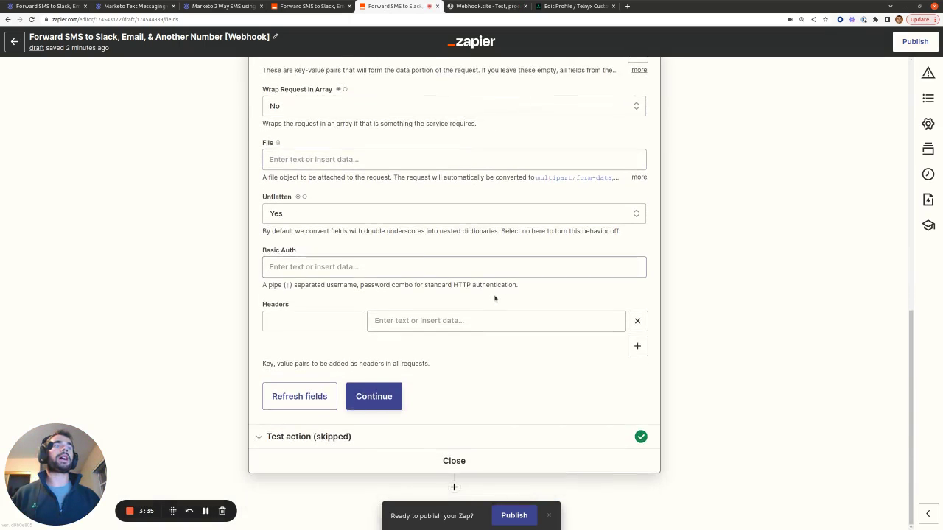
pyautogui.scroll(3, 495, 298)
pyautogui.scroll(1, 494, 298)
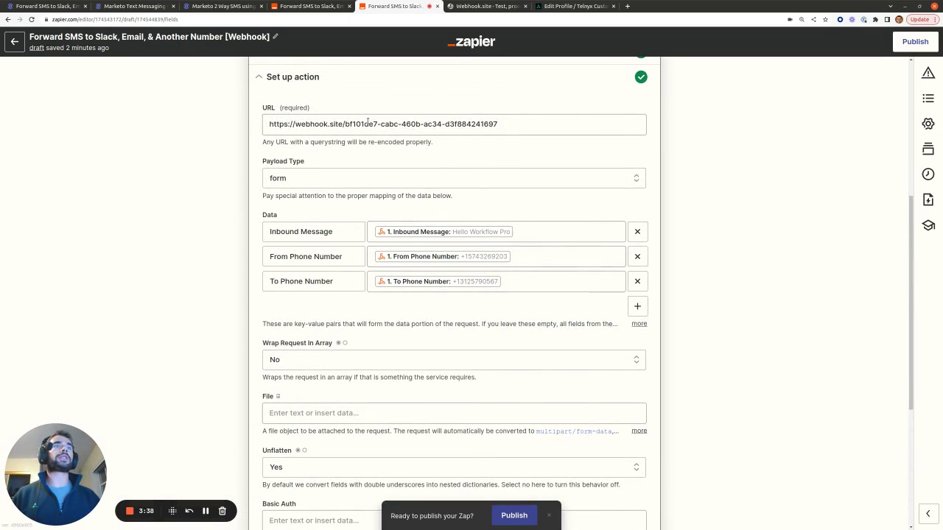
pyautogui.click(287, 124)
pyautogui.hotkey('ctrl', 'a')
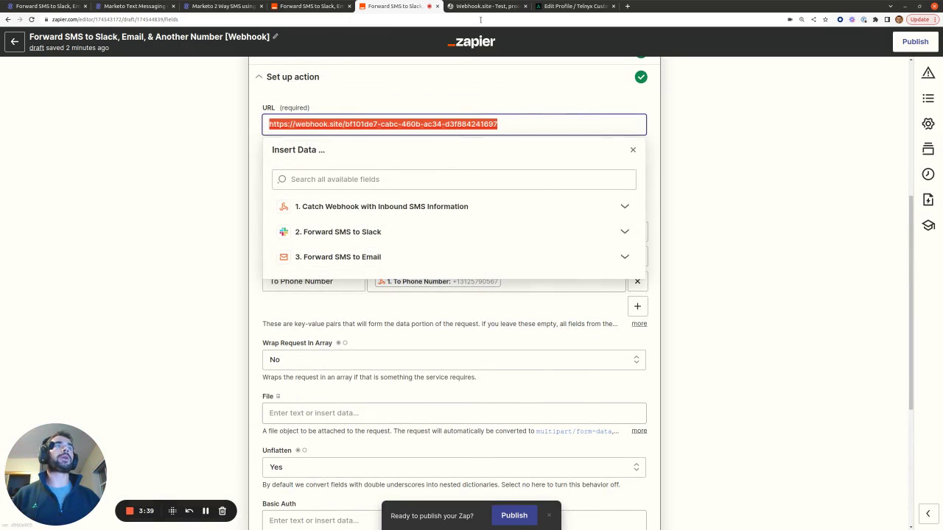
pyautogui.hotkey('ctrl', 'Tab')
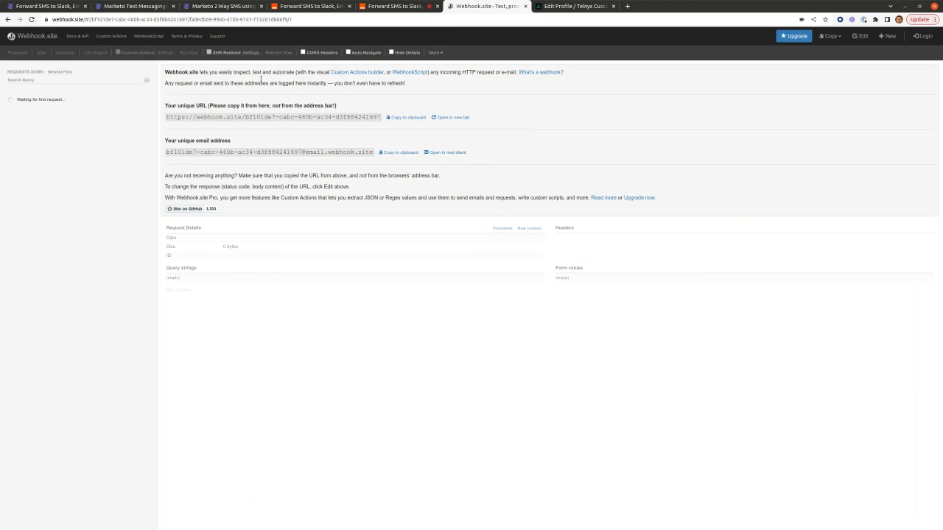
pyautogui.click(391, 6)
pyautogui.scroll(-5, 414, 307)
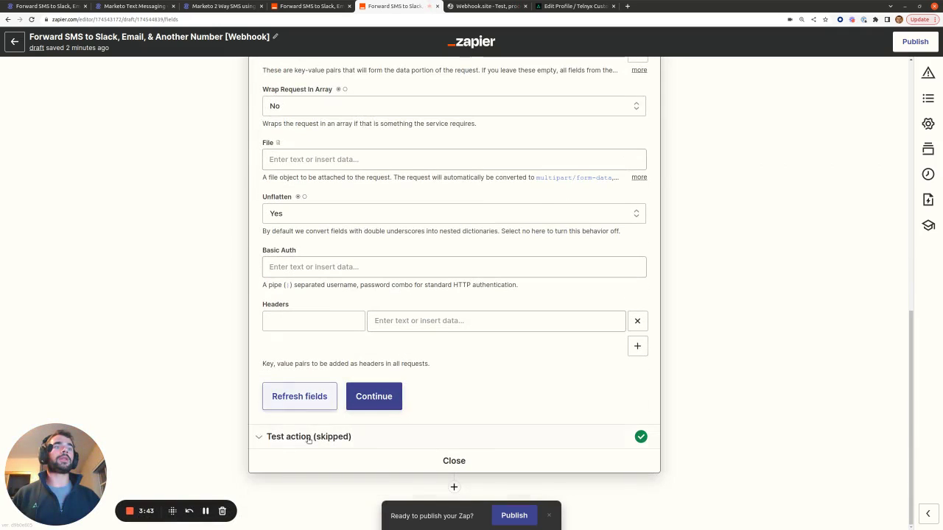
# Run the test of the Forward SMS to URL action to send a sample request to Webhook.site.
pyautogui.click(312, 437)
pyautogui.click(437, 396)
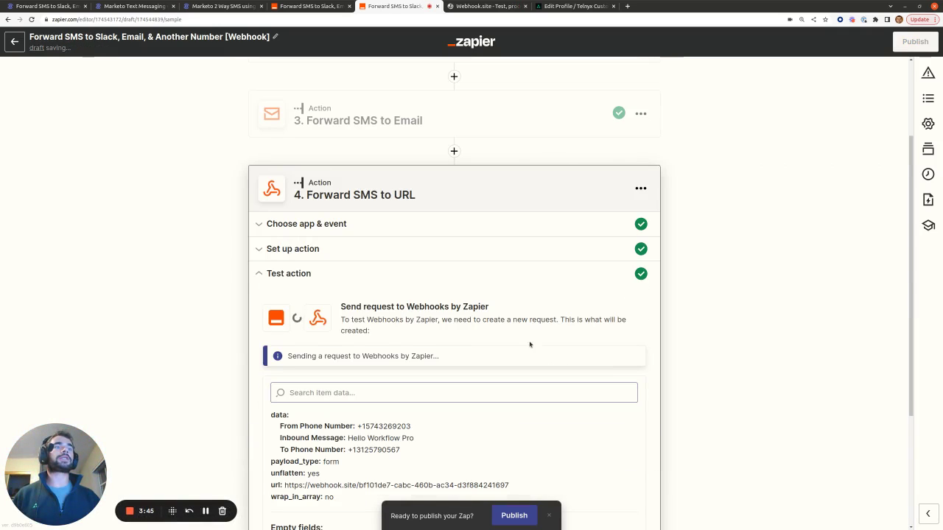
pyautogui.scroll(-3, 515, 316)
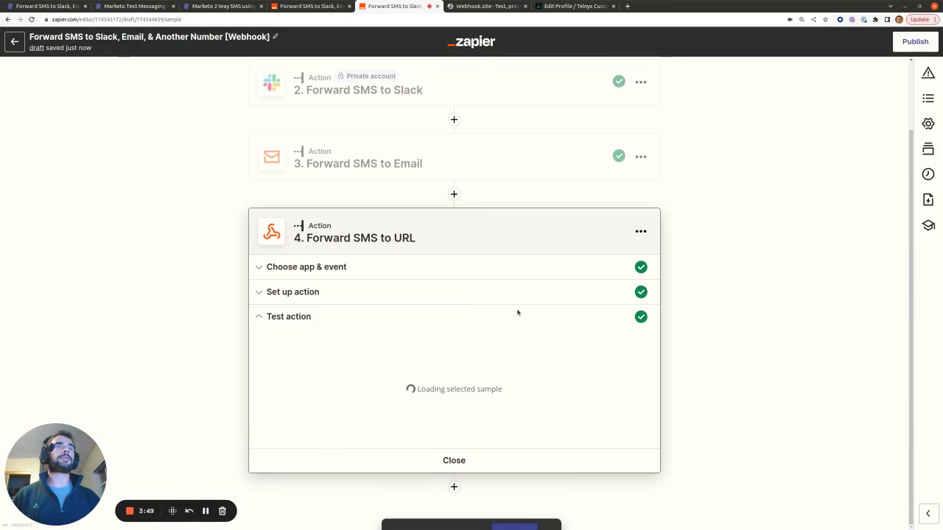
# Examine the raw content of the POST request received in Webhook.site, and return to the webhook Zap.
pyautogui.hotkey('ctrl', 'Tab')
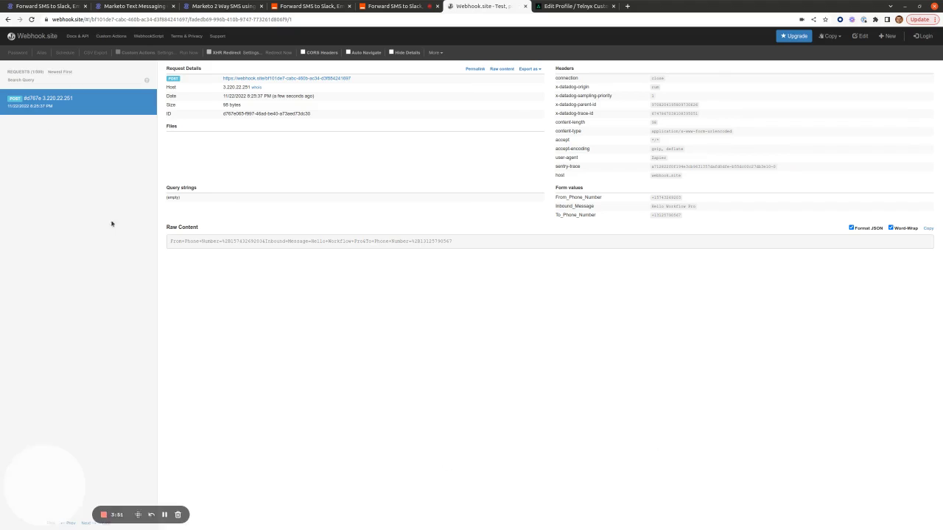
pyautogui.moveTo(169, 243); pyautogui.dragTo(463, 243)
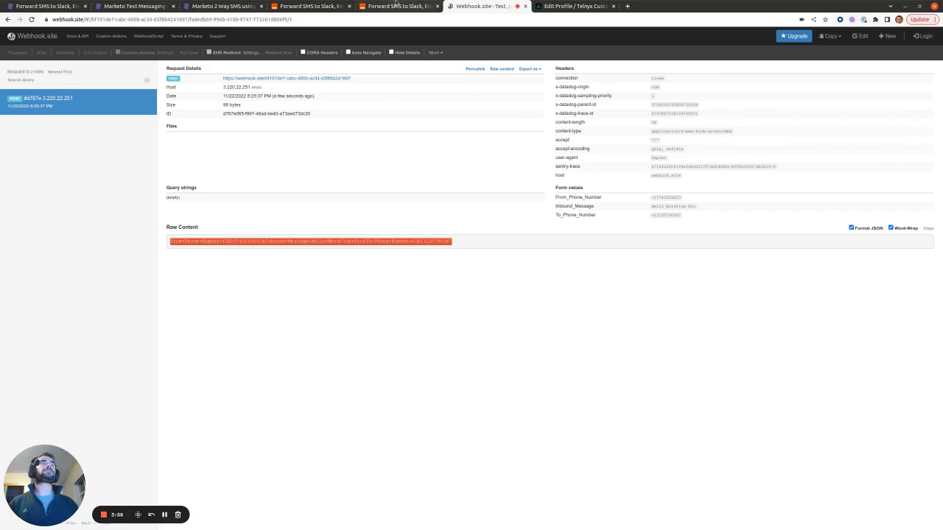
pyautogui.click(397, 6)
pyautogui.click(484, 6)
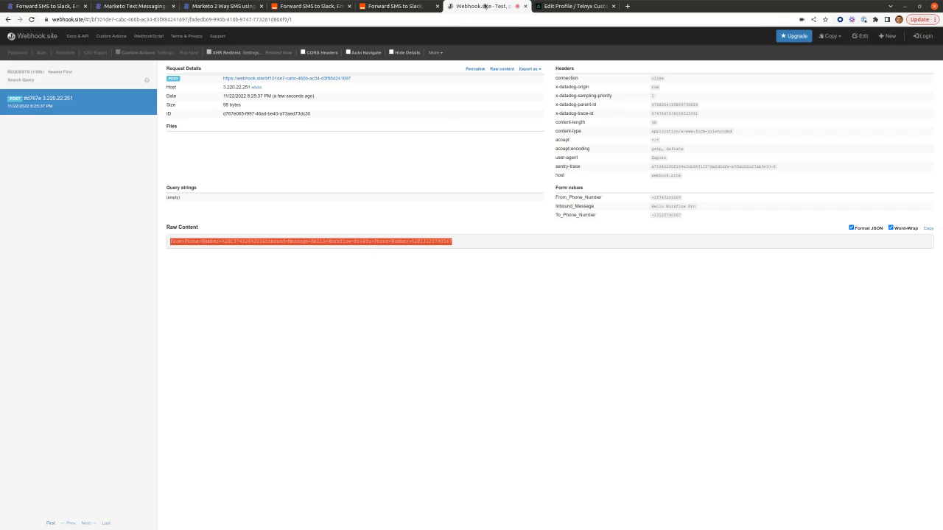
pyautogui.click(394, 6)
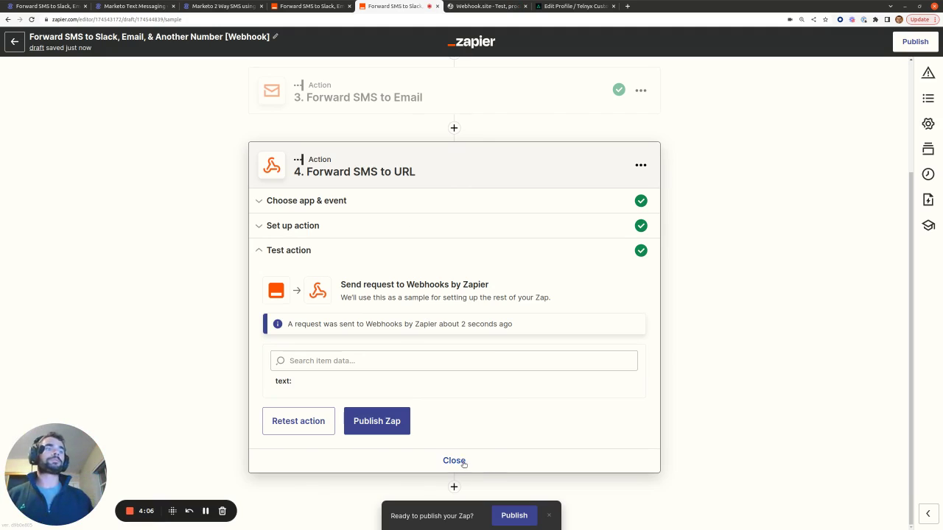
# Close the Forward SMS to URL action and compare the Telnyx Zap's trigger with the webhook Zap's trigger.
pyautogui.click(455, 460)
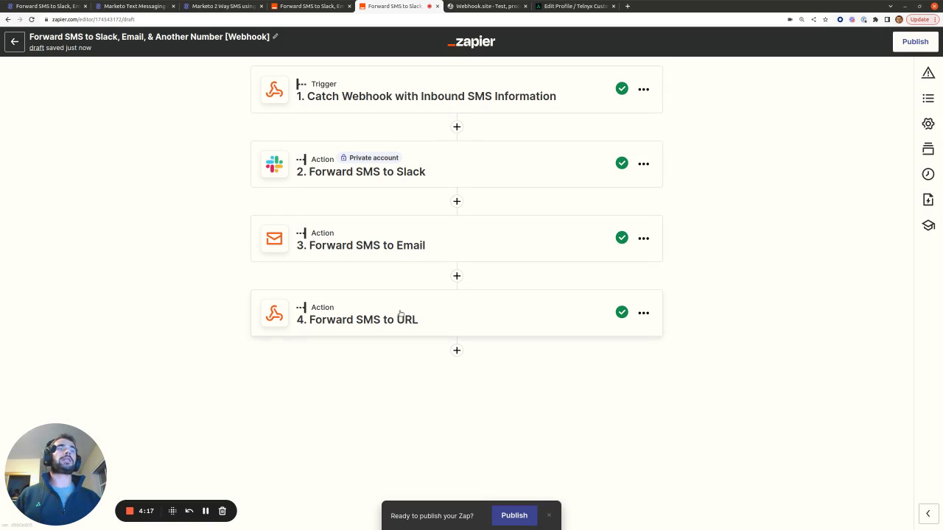
pyautogui.click(325, 5)
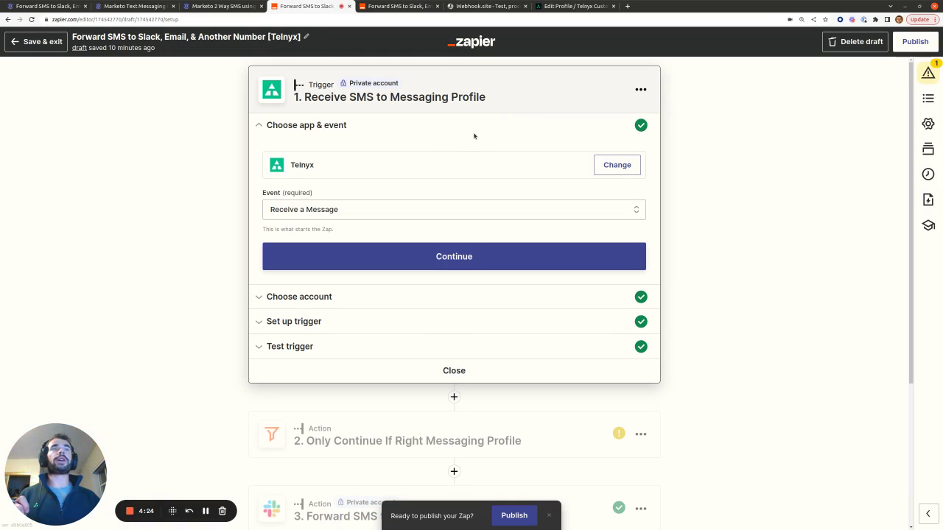
pyautogui.click(404, 7)
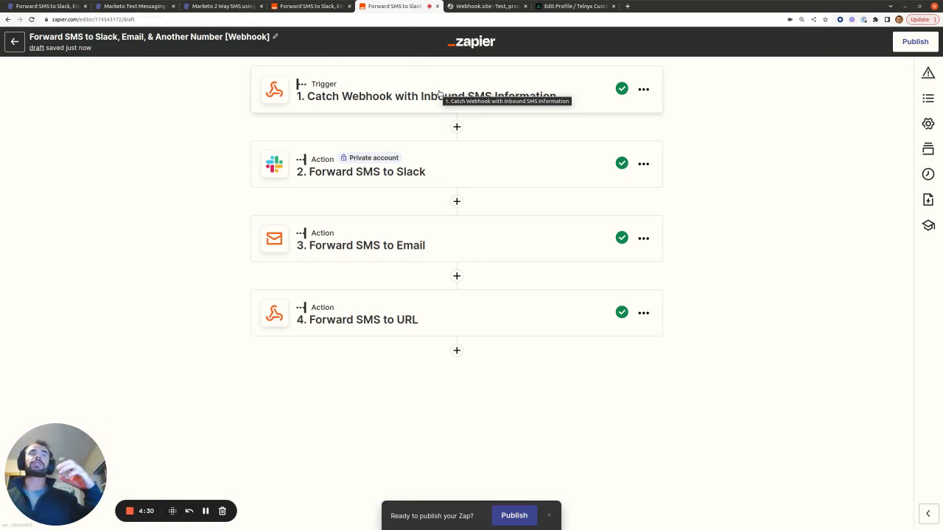
# Switch to the Forward SMS to Slack blog post and read its webhook testing and What's Next sections.
pyautogui.click(67, 6)
pyautogui.scroll(-2, 685, 293)
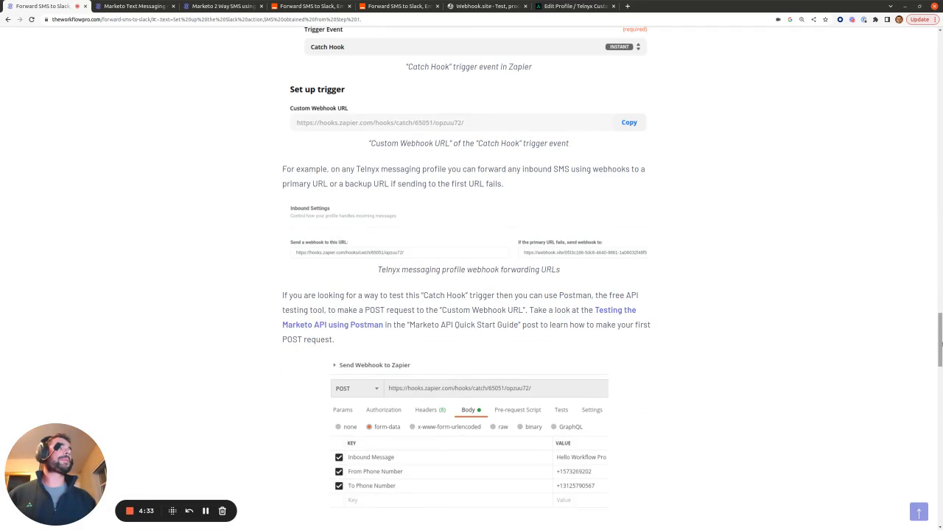
pyautogui.scroll(-15, 930, 453)
pyautogui.scroll(-1, 930, 453)
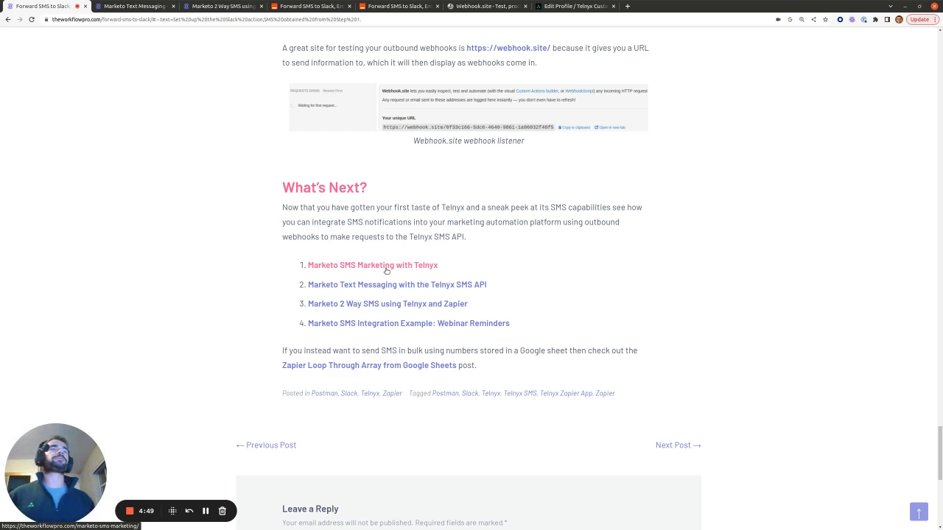
pyautogui.scroll(-1, 365, 261)
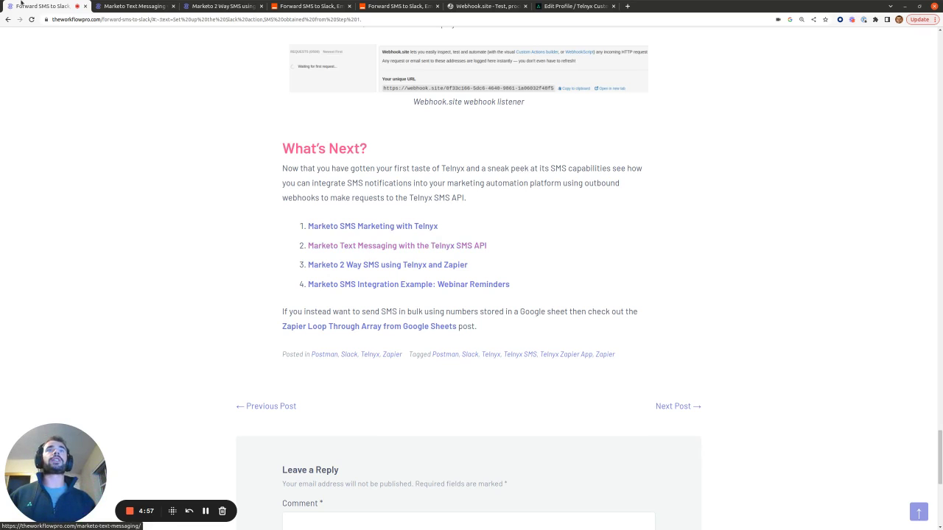
# View the introduction and contents of the Marketo Text Messaging with the Telnyx API article.
pyautogui.click(370, 249)
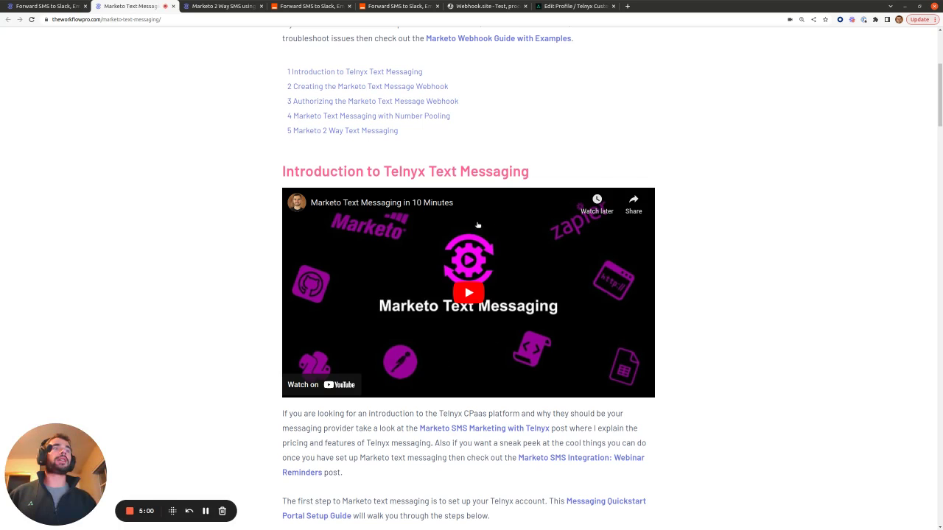
pyautogui.scroll(5, 483, 155)
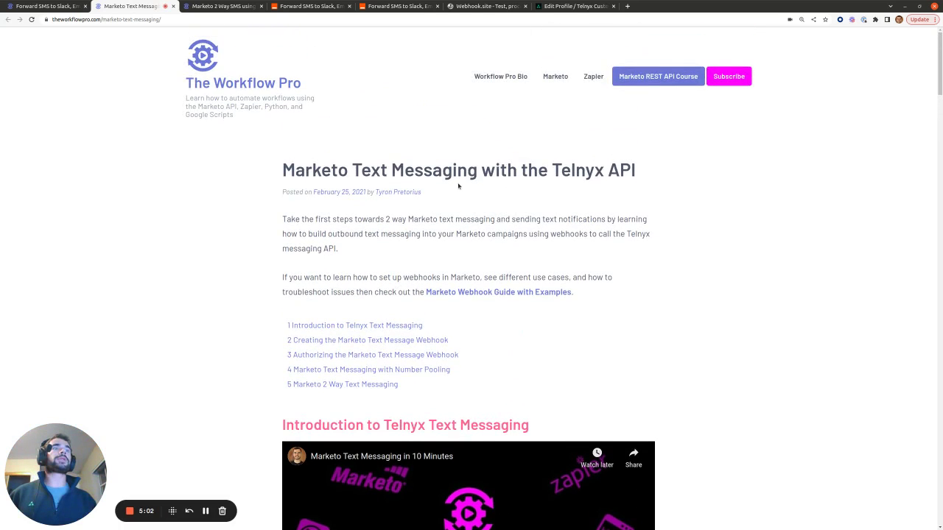
pyautogui.scroll(-2, 459, 185)
# Switch to the Marketo 2 Way SMS using Telnyx and Zapier article and read its introduction on the STOP and HELP keywords.
pyautogui.click(221, 6)
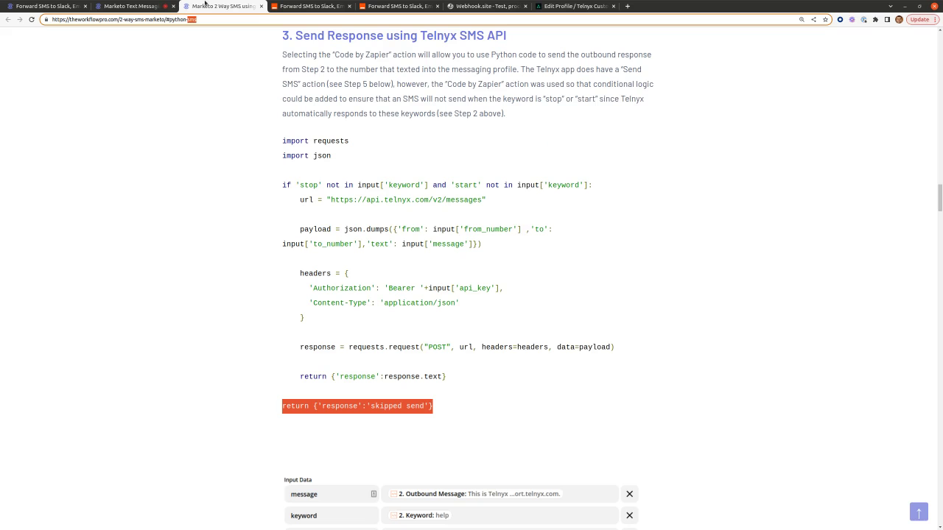
pyautogui.scroll(5, 941, 118)
pyautogui.scroll(15, 941, 118)
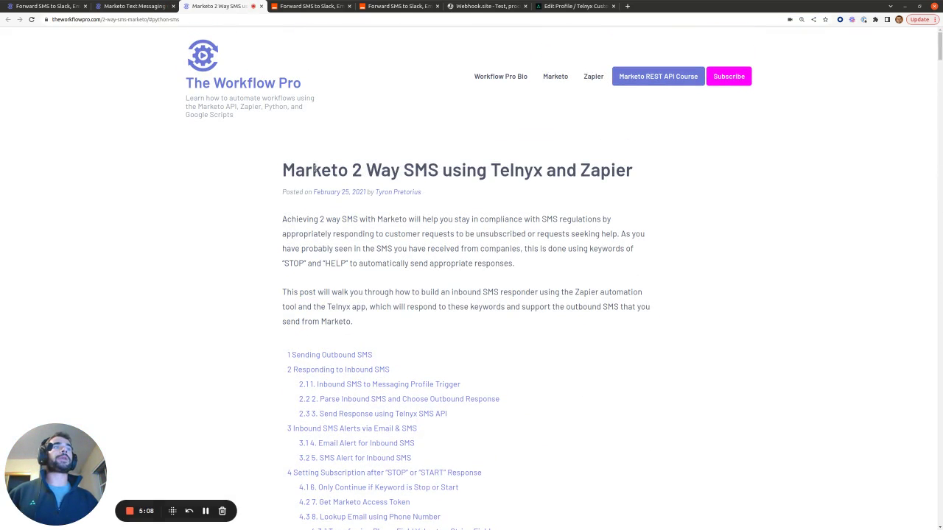
pyautogui.scroll(-1, 584, 257)
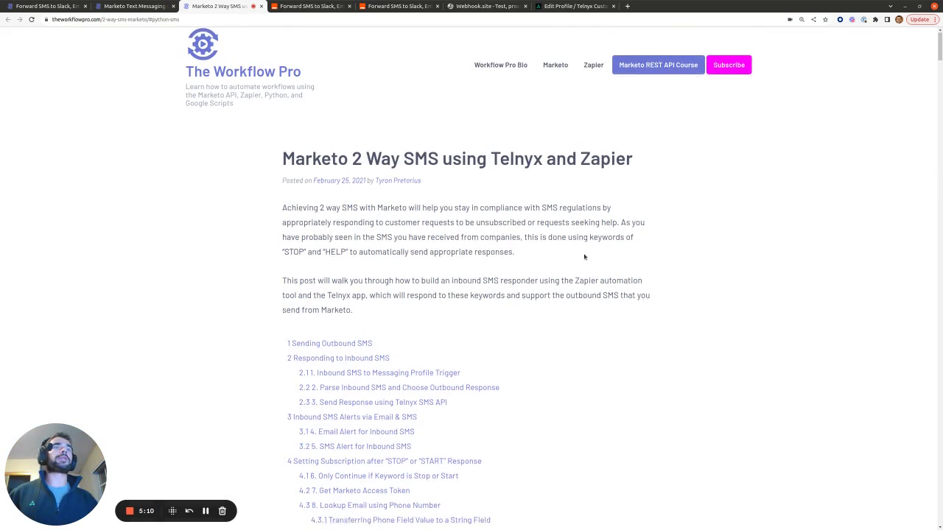
pyautogui.scroll(-2, 584, 257)
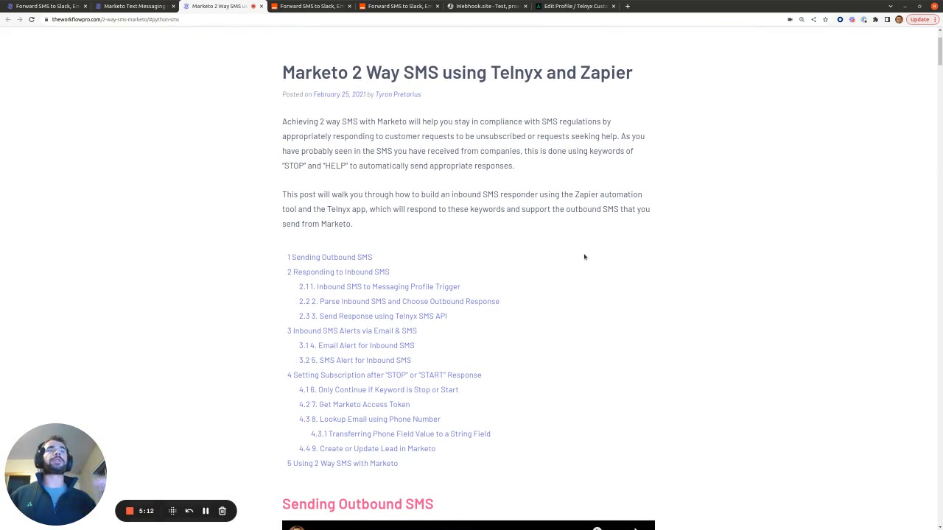
pyautogui.moveTo(282, 166); pyautogui.dragTo(341, 166)
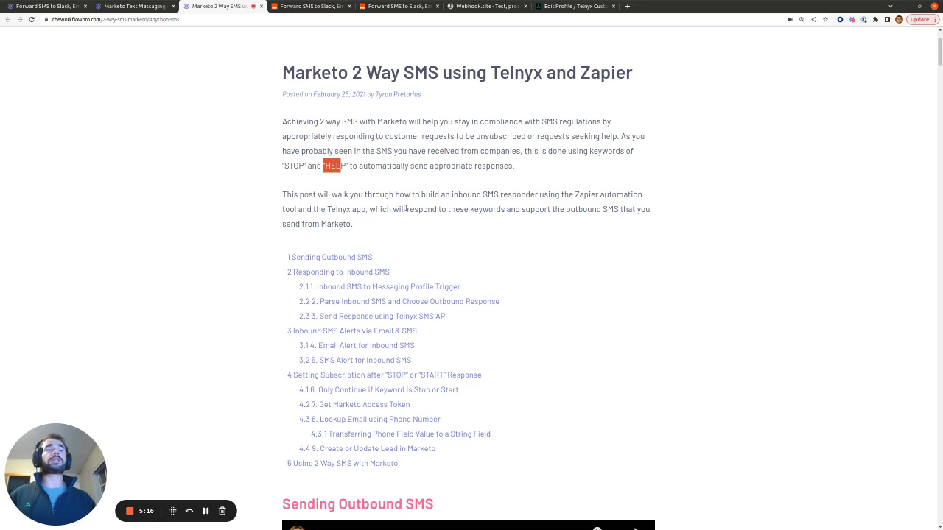
# Return to the forwarding blog post and read the closing note on sending bulk SMS from Google Sheets.
pyautogui.click(24, 4)
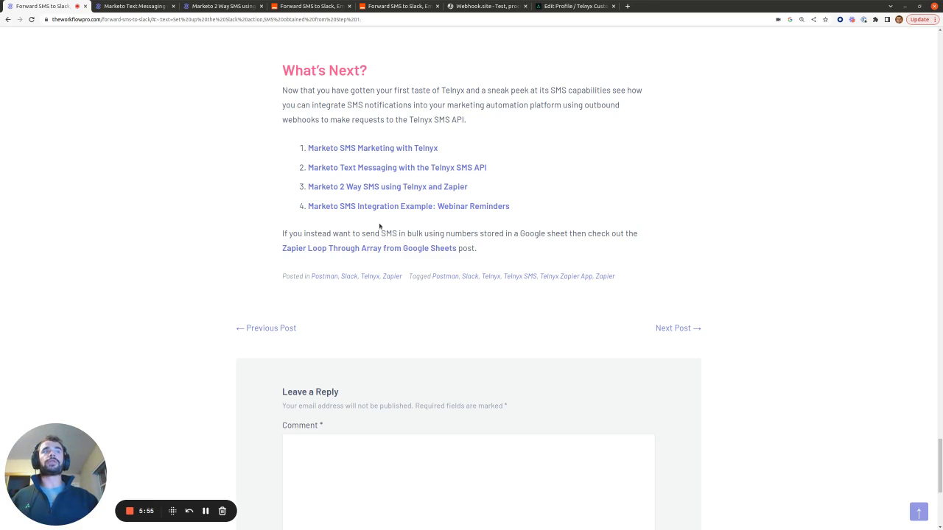
pyautogui.scroll(-2, 383, 258)
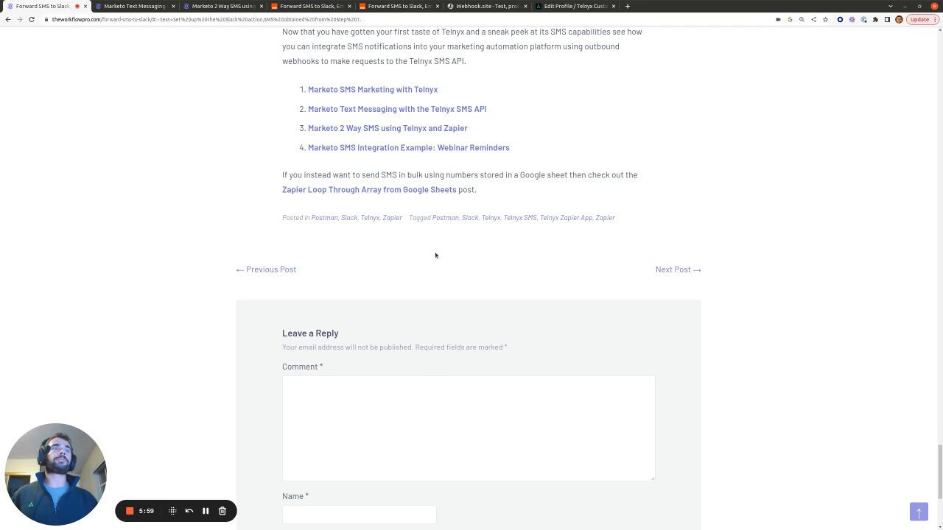
pyautogui.moveTo(279, 177); pyautogui.dragTo(492, 190)
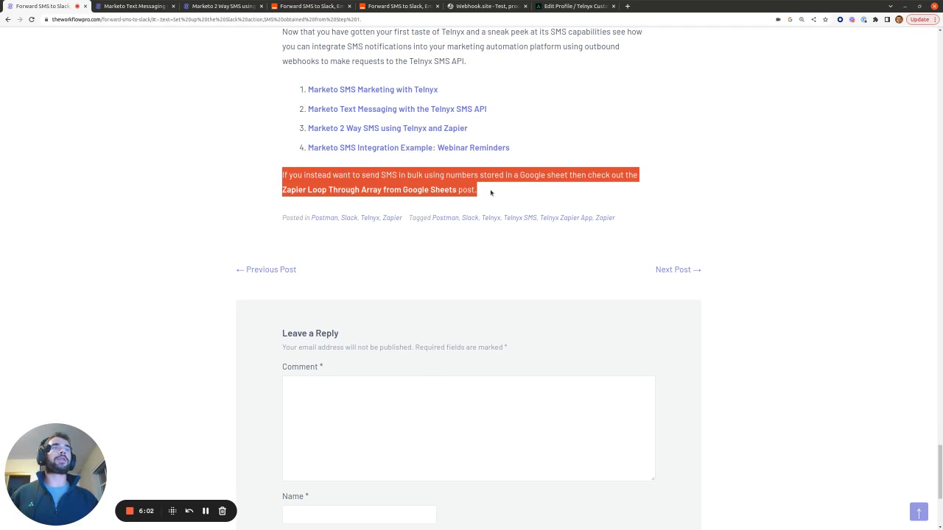
pyautogui.click(425, 175)
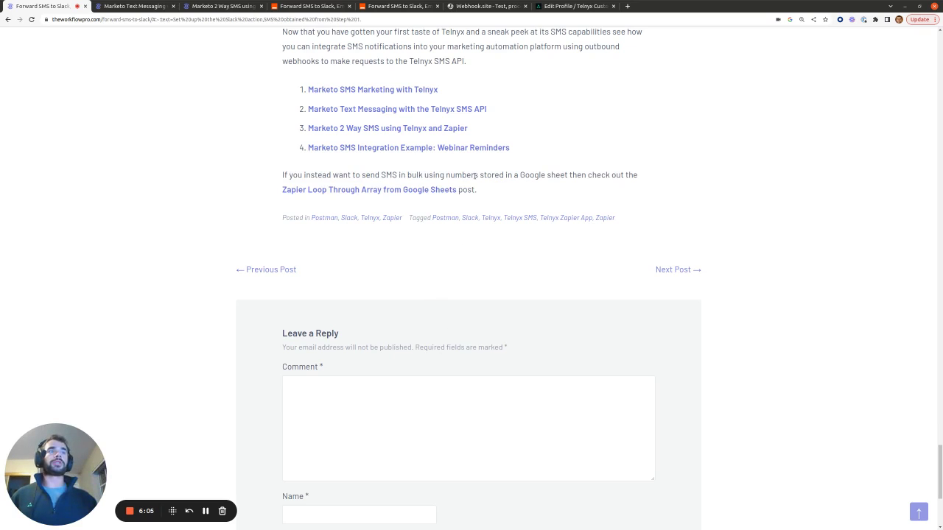